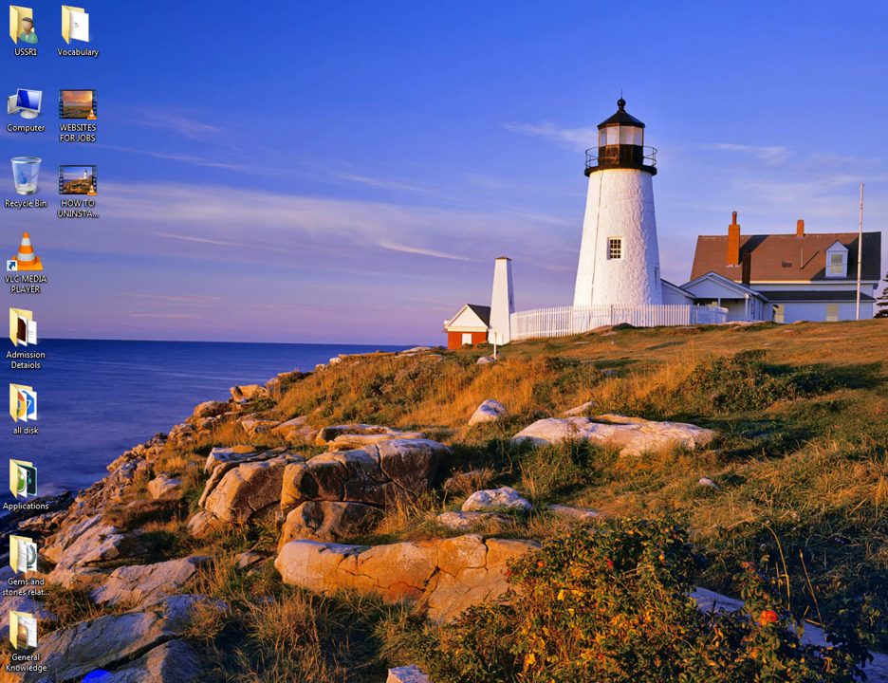
# Step: Open the Chrome browser
pyautogui.click(103, 680)
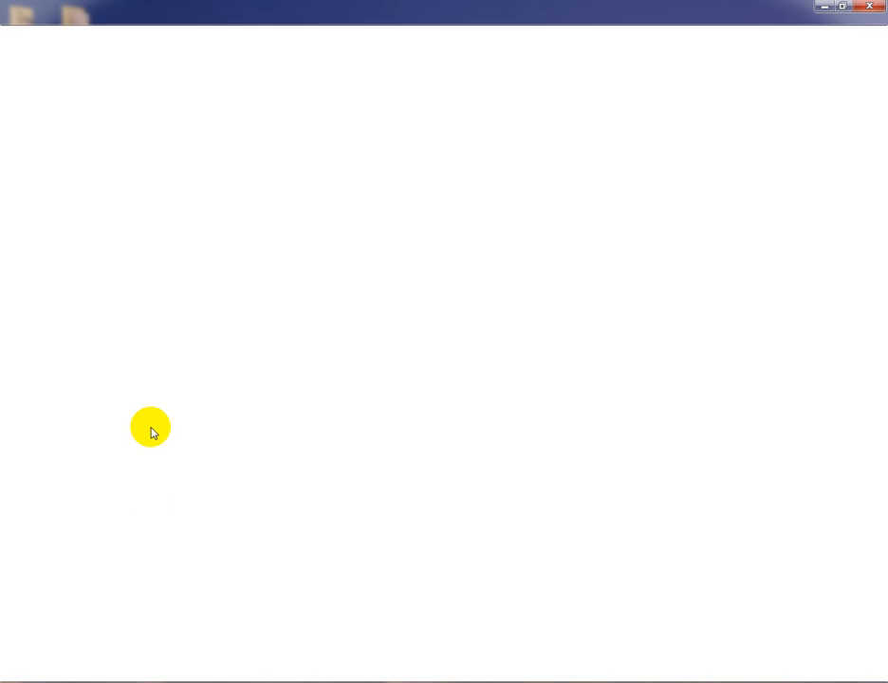
pyautogui.write('yo')
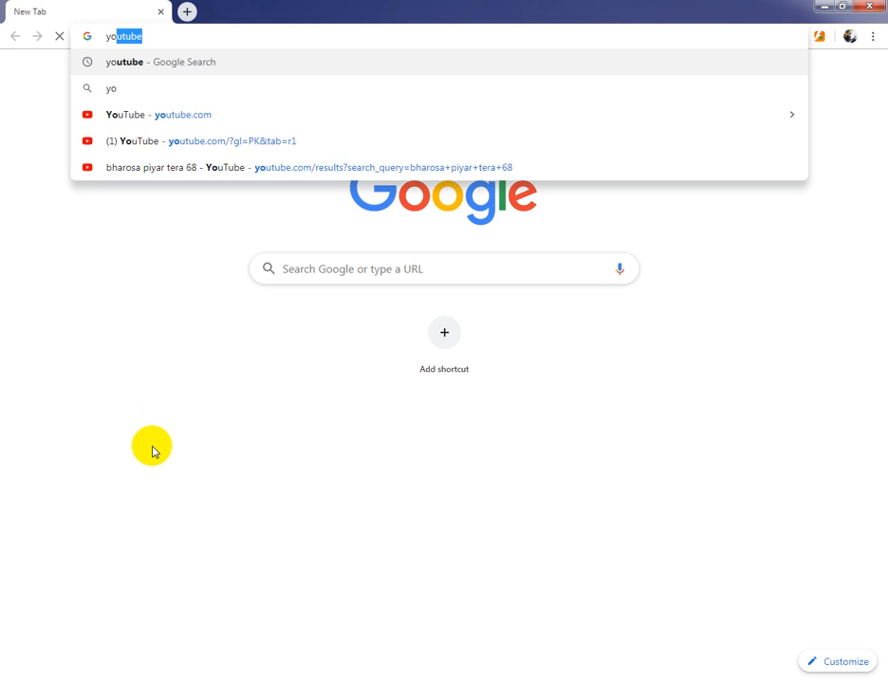
pyautogui.write('tub')
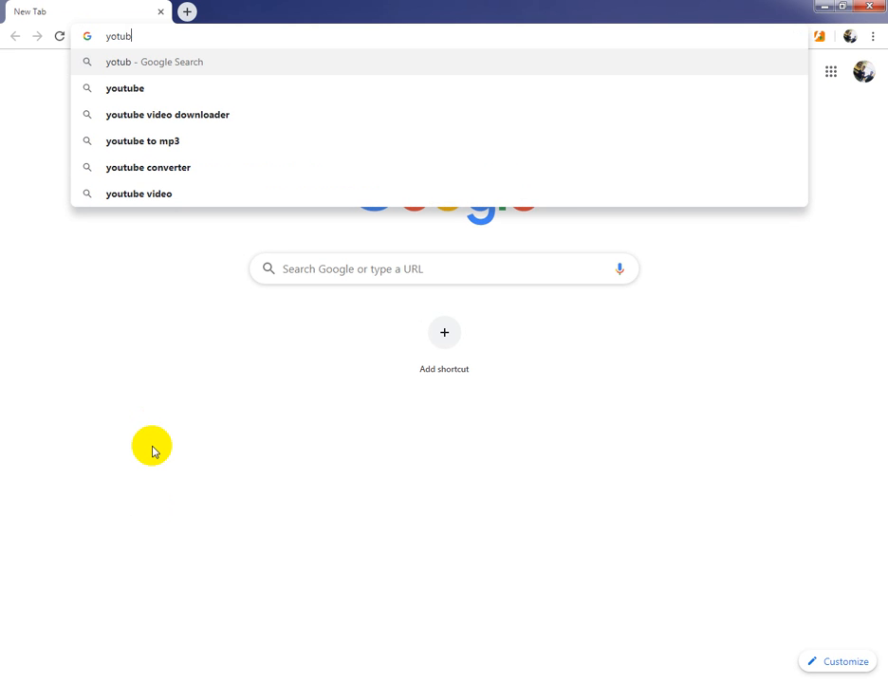
pyautogui.write('e.com')
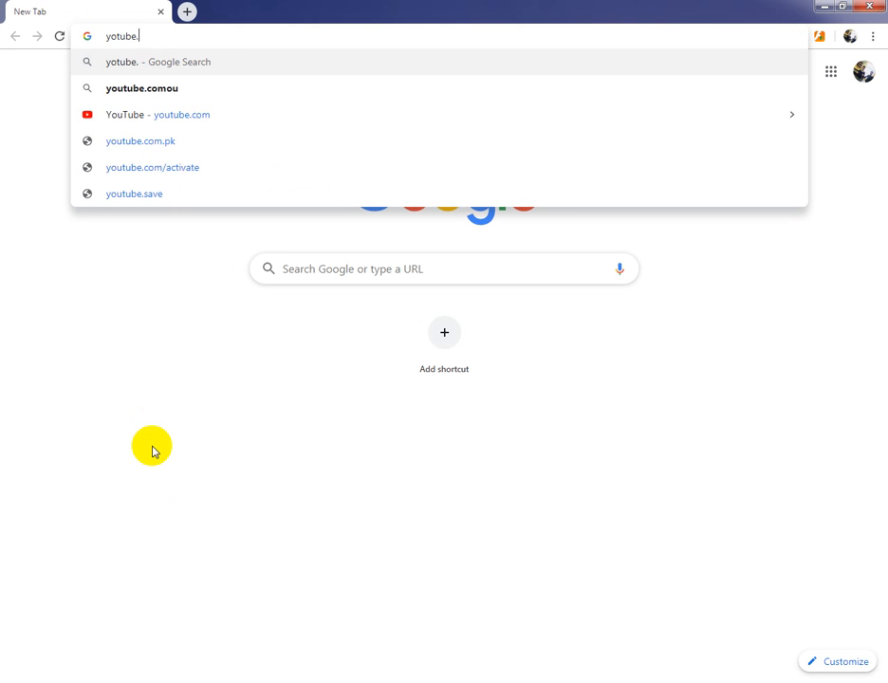
pyautogui.press('Return')
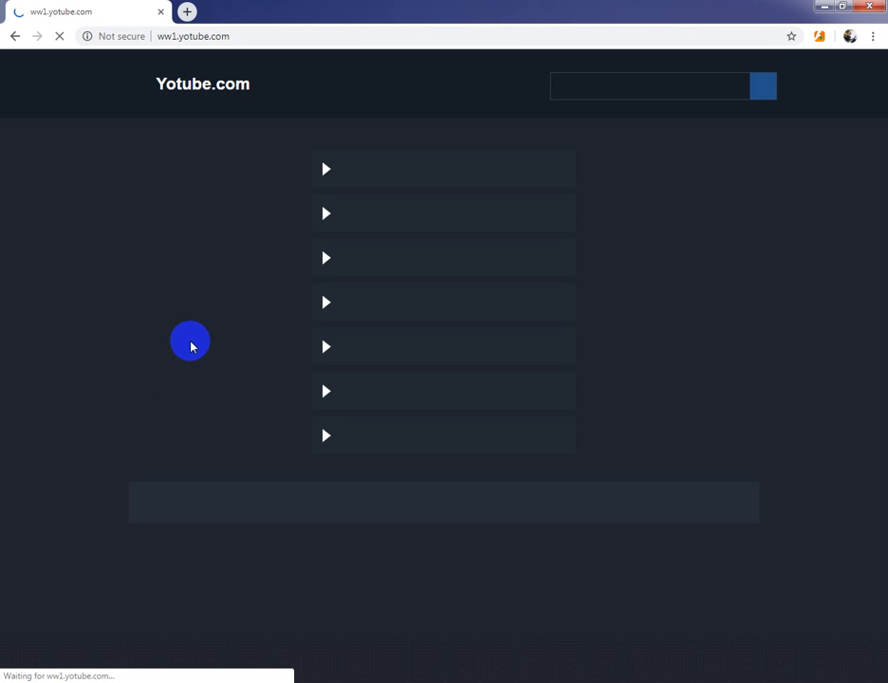
pyautogui.click(187, 12)
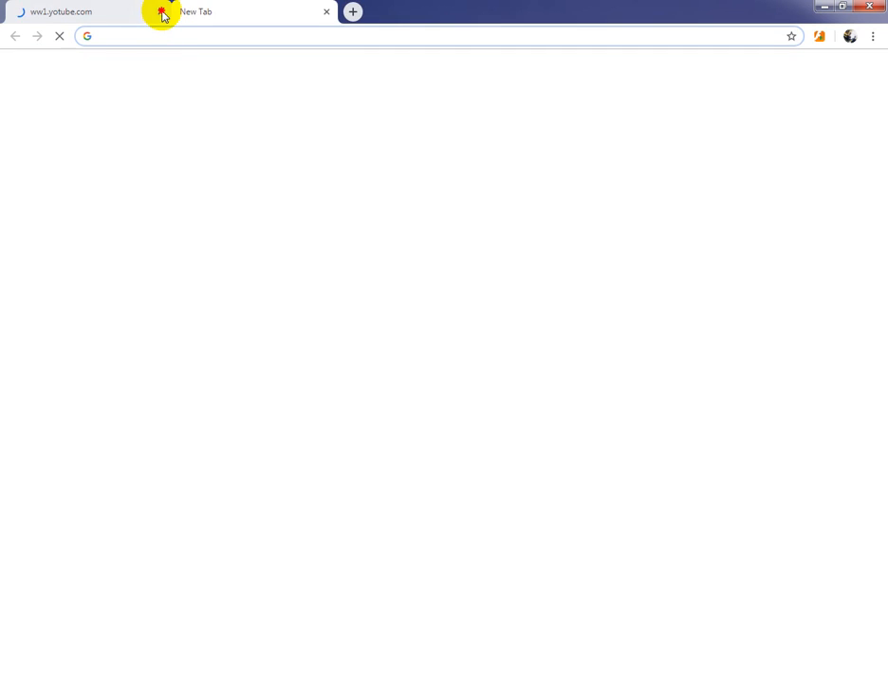
pyautogui.click(161, 13)
# Step: Search Google for "youtube", open the YouTube site from the results and close the search results page
pyautogui.write('you')
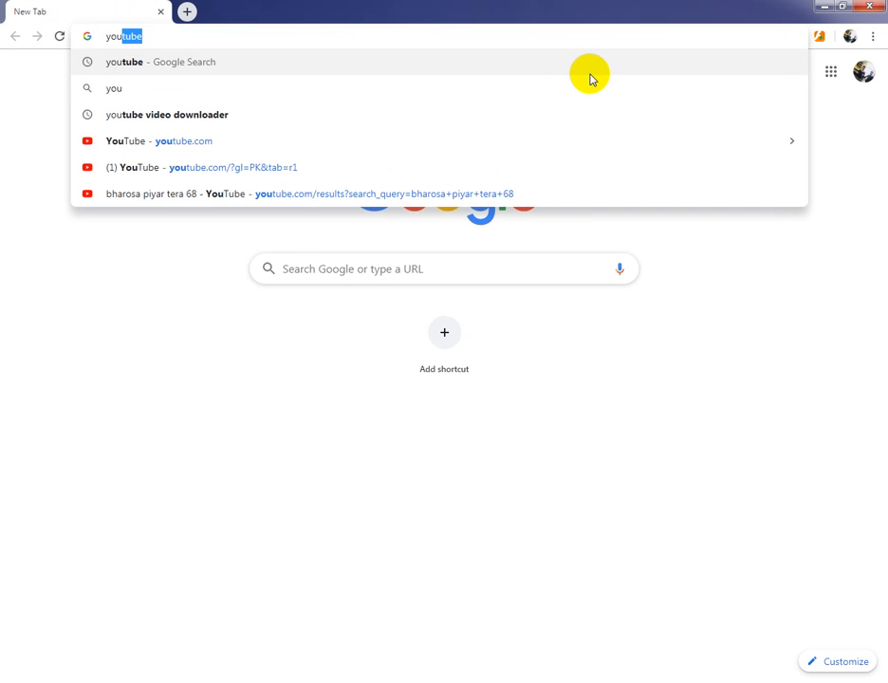
pyautogui.press('Return')
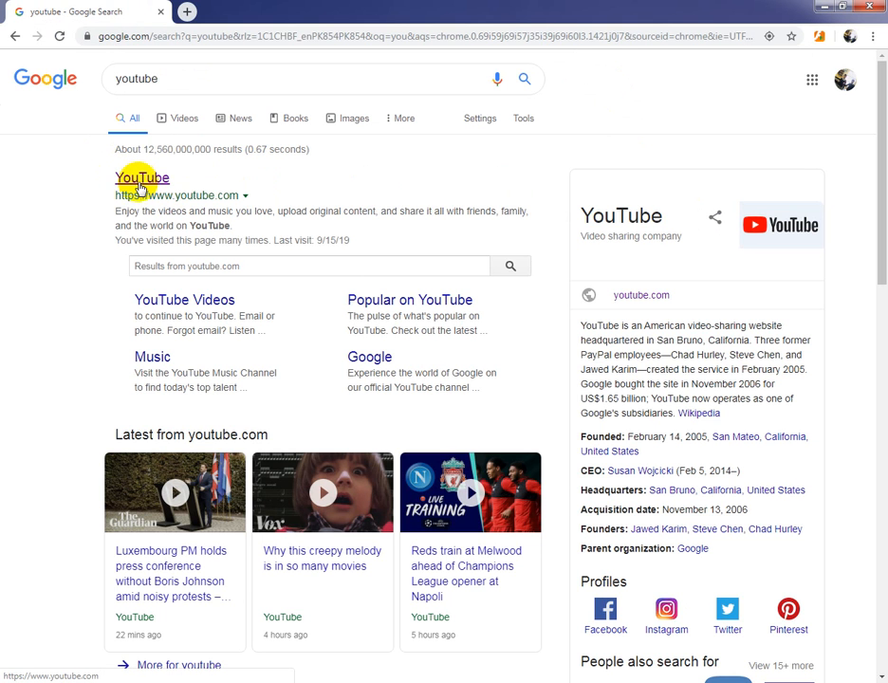
pyautogui.click(140, 183)
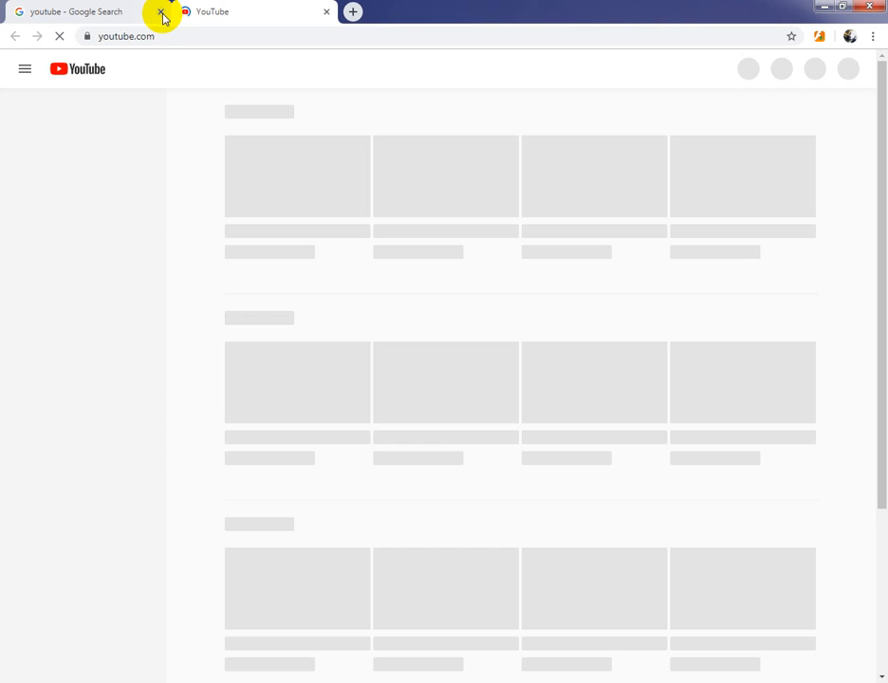
pyautogui.click(162, 14)
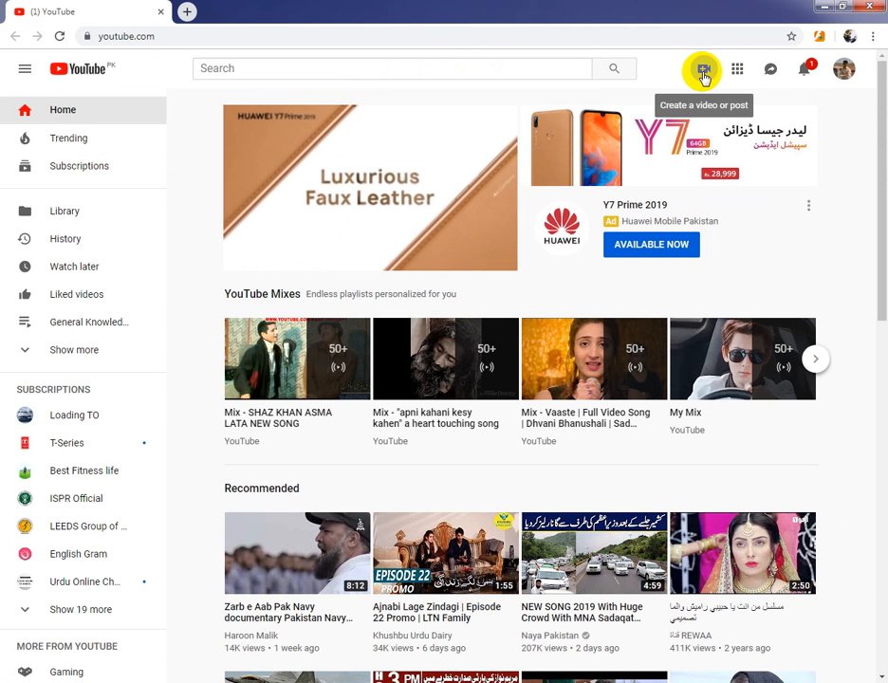
# Step: Go to YouTube's video upload page and check the visibility choices, keeping Public
pyautogui.click(703, 72)
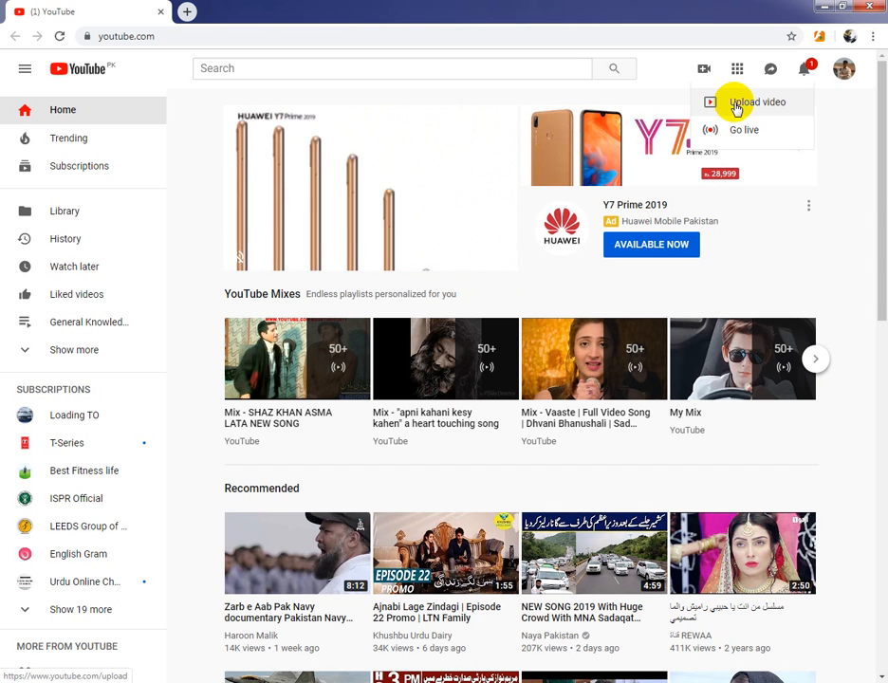
pyautogui.click(737, 105)
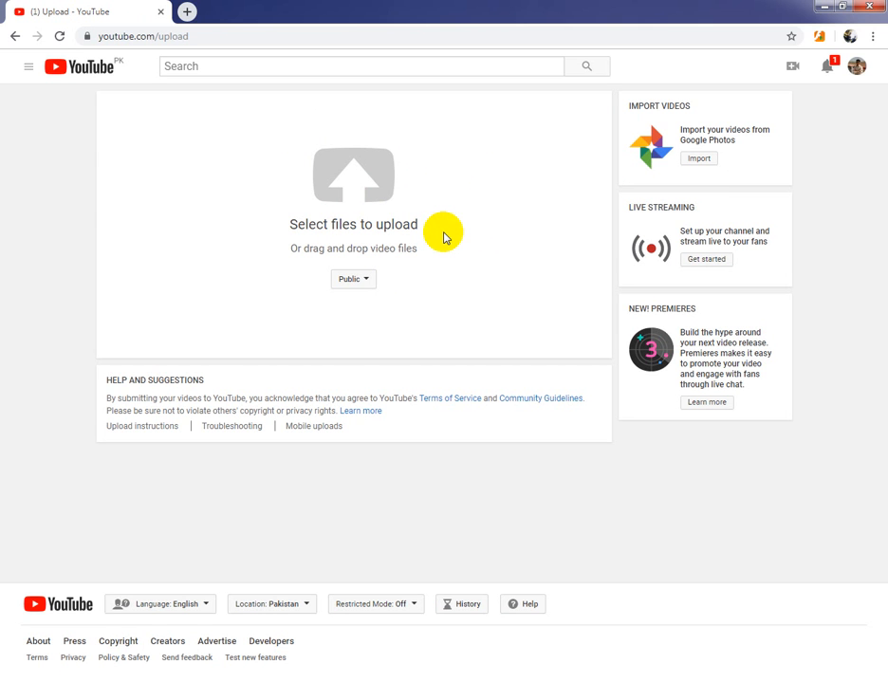
pyautogui.click(365, 287)
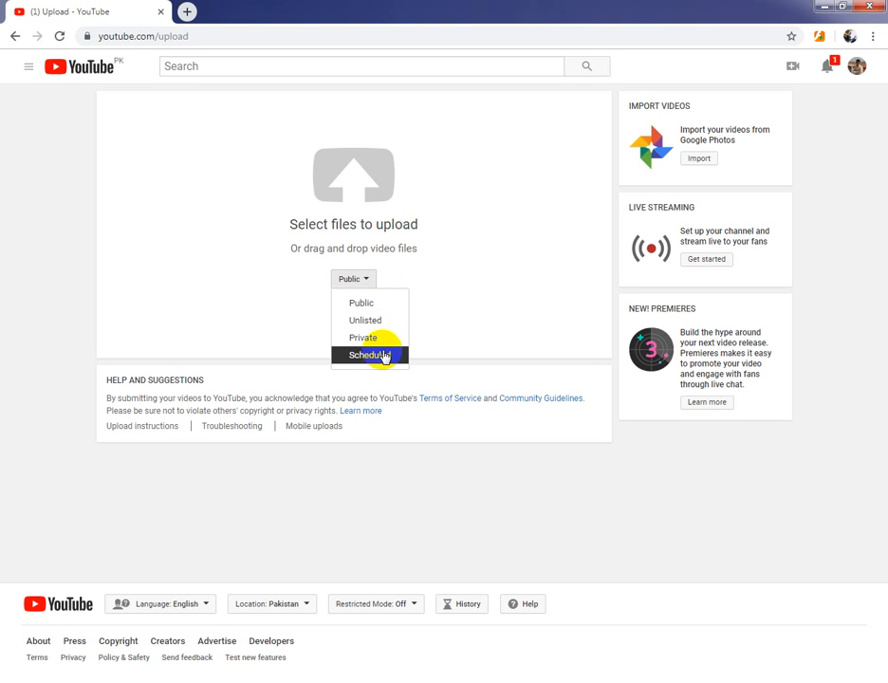
pyautogui.click(353, 285)
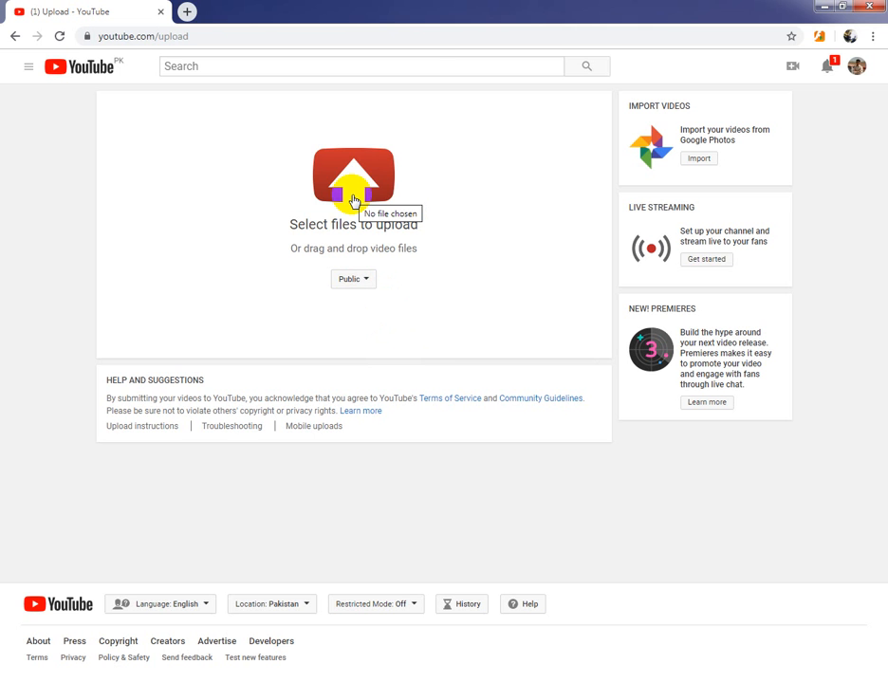
# Step: Upload the video file "WEBSITES FOR JOBS" from the Desktop
pyautogui.click(353, 202)
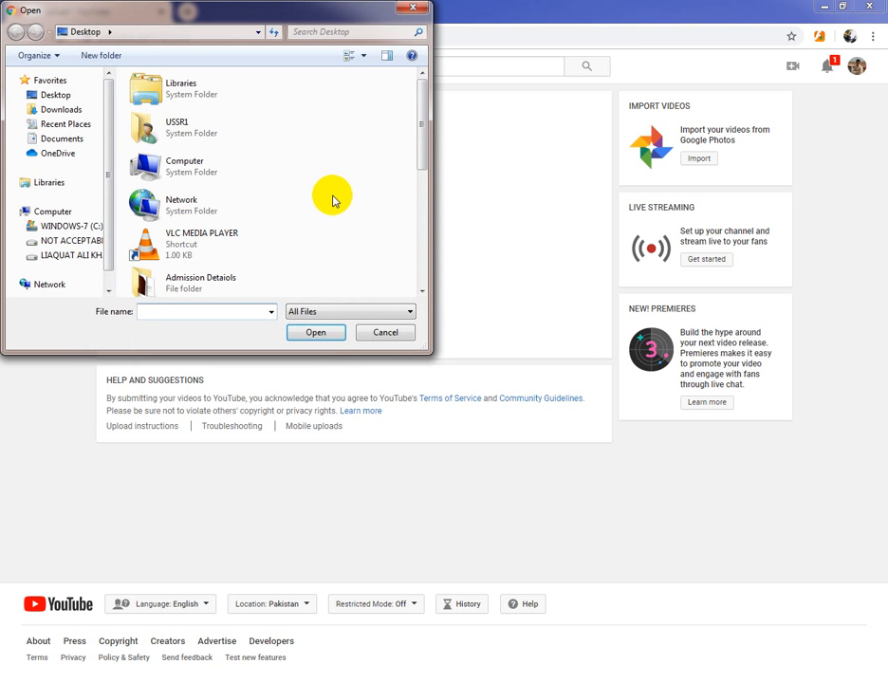
pyautogui.click(49, 95)
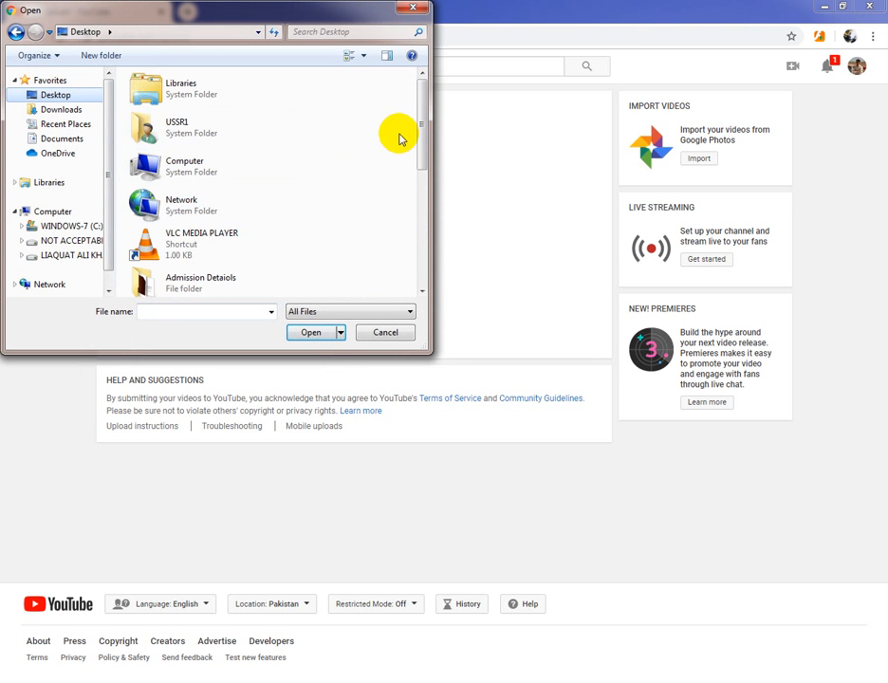
pyautogui.moveTo(426, 135); pyautogui.dragTo(409, 268)
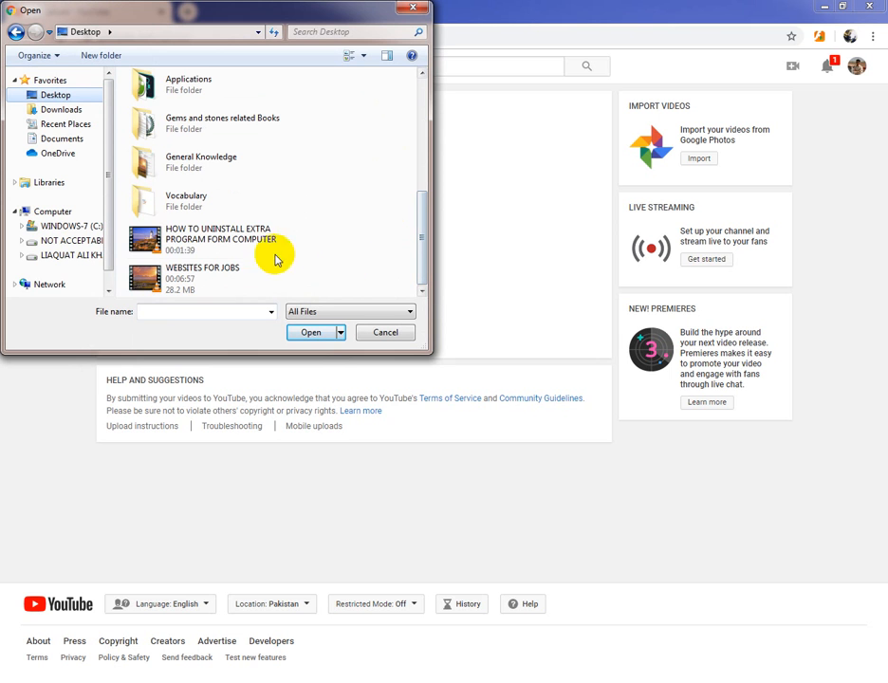
pyautogui.click(187, 281)
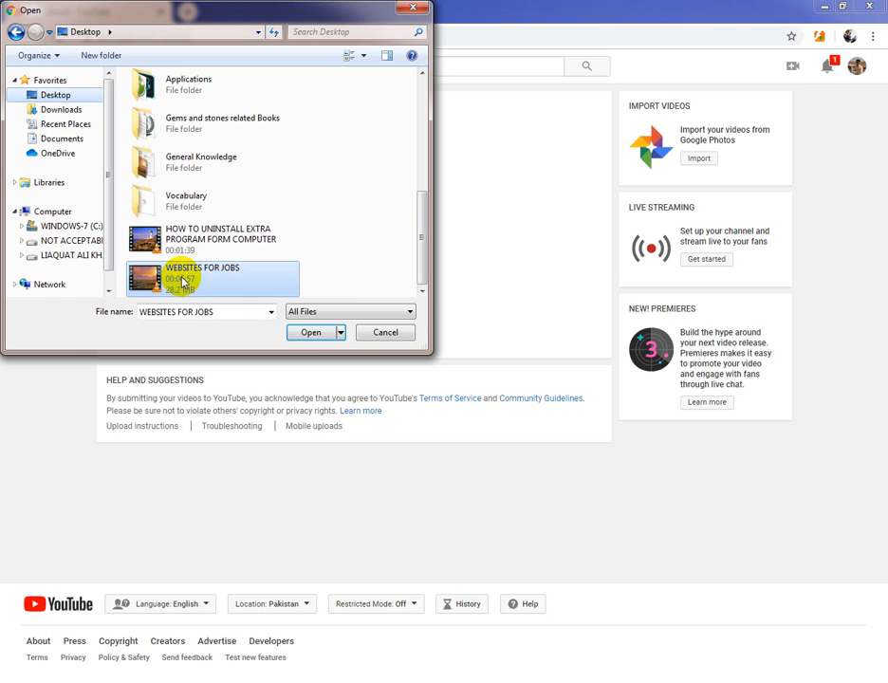
pyautogui.click(312, 334)
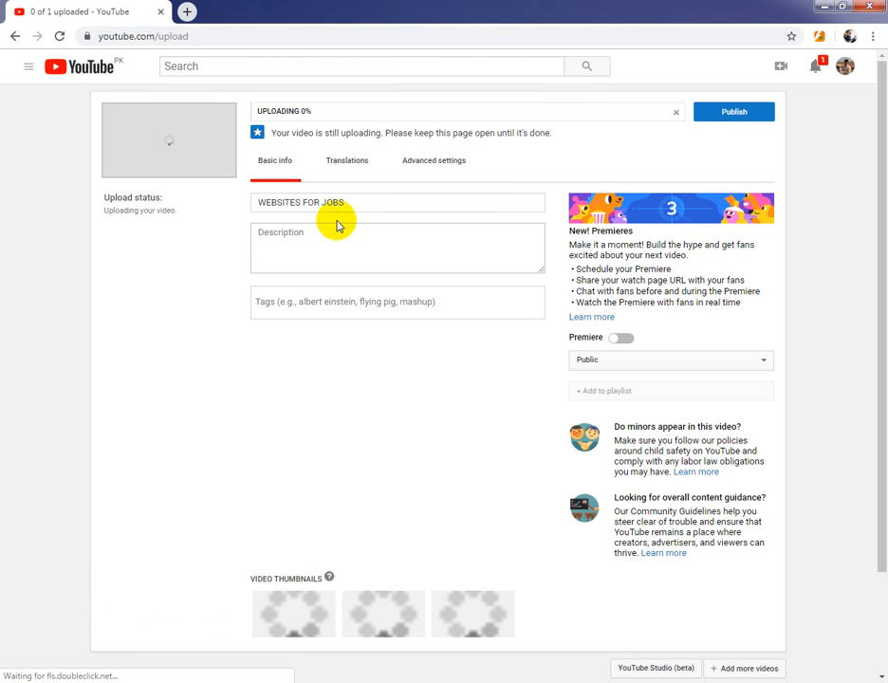
# Step: Replace the video title with "websites for jobs in pakistan with links|| Siar Series"
pyautogui.click(360, 201)
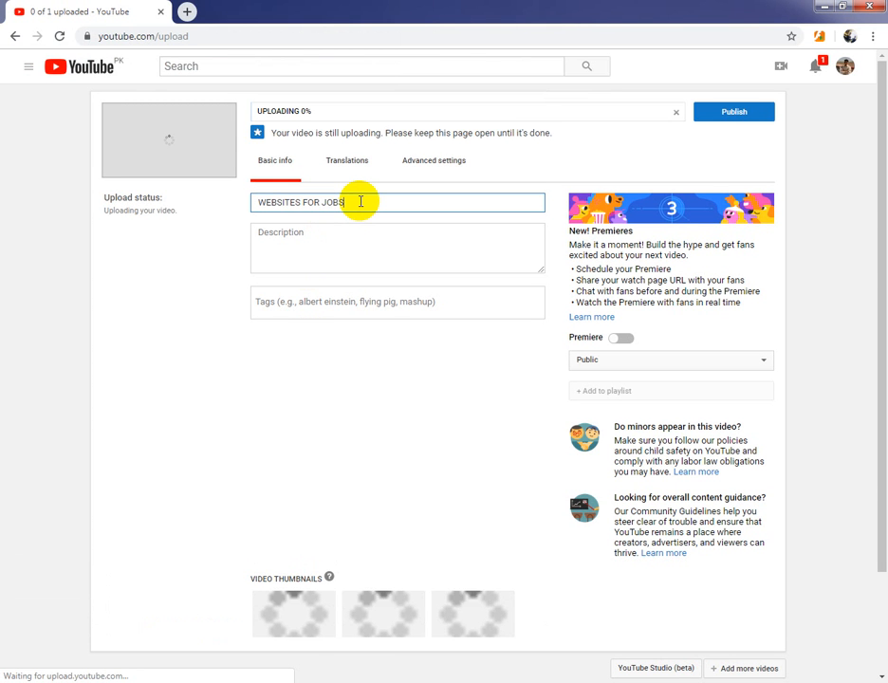
pyautogui.tripleClick(359, 201)
pyautogui.press('BackSpace')
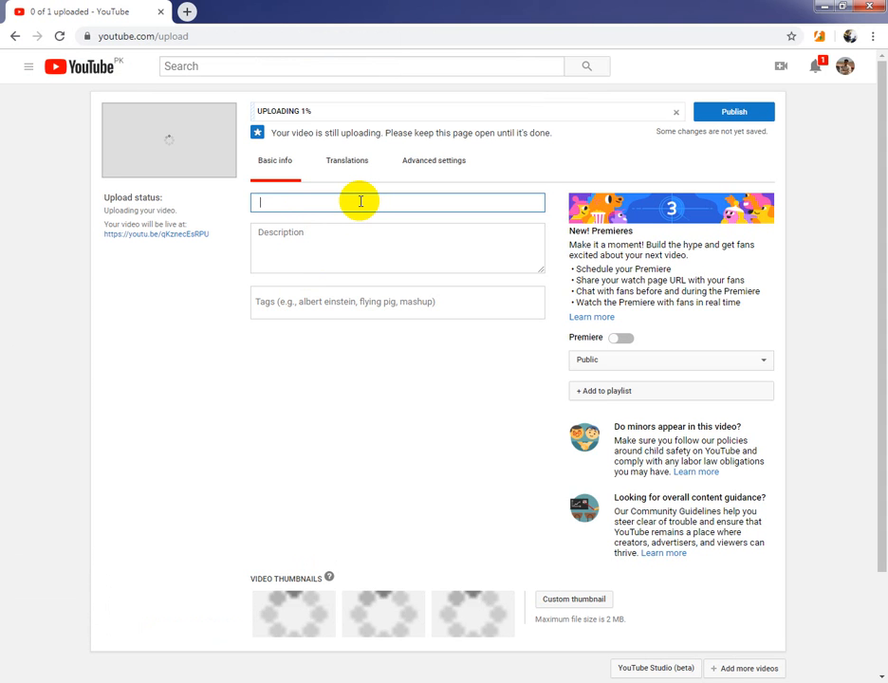
pyautogui.write('W E')
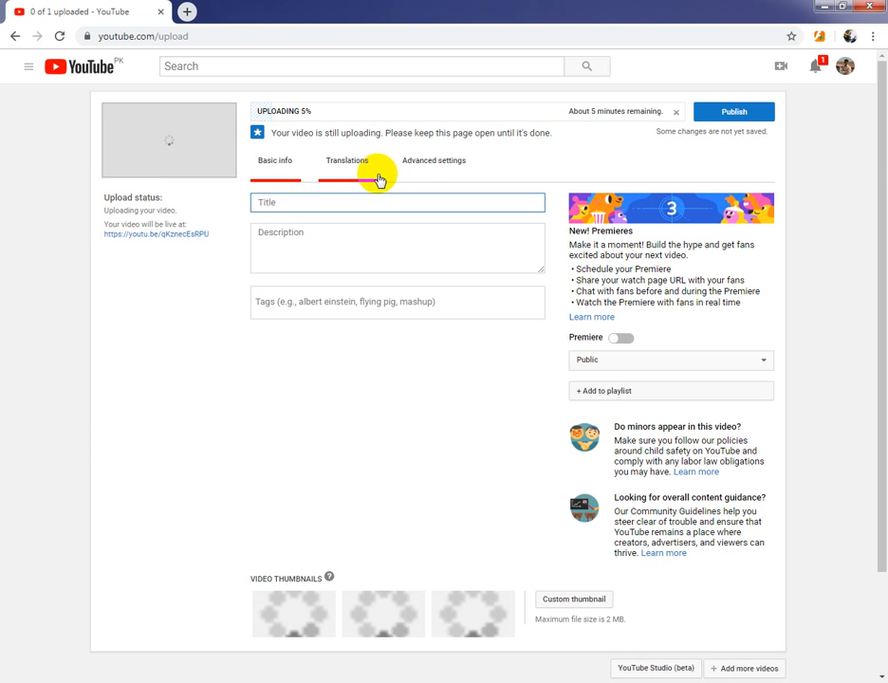
pyautogui.write('web')
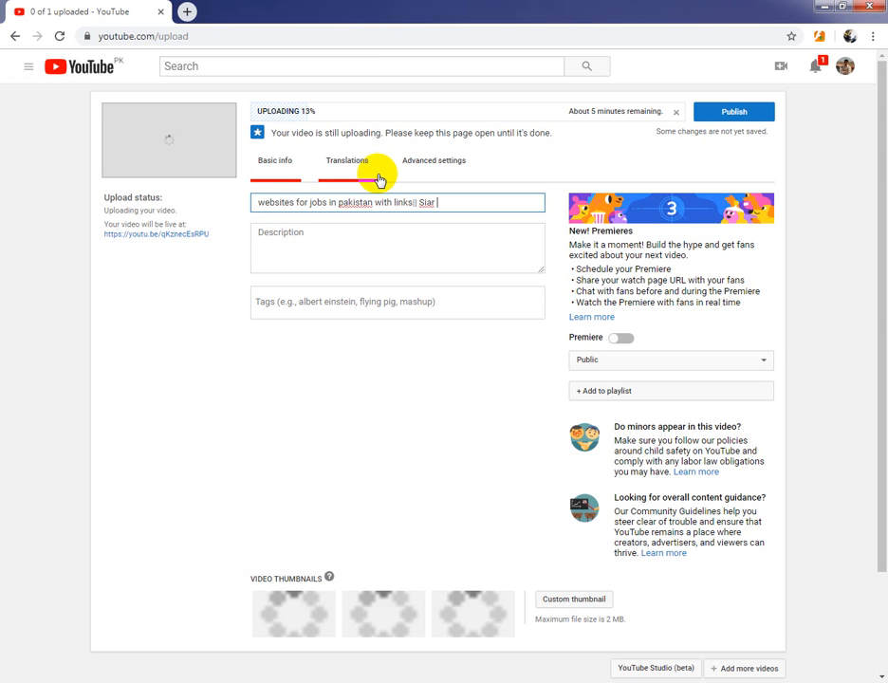
pyautogui.write('ies')
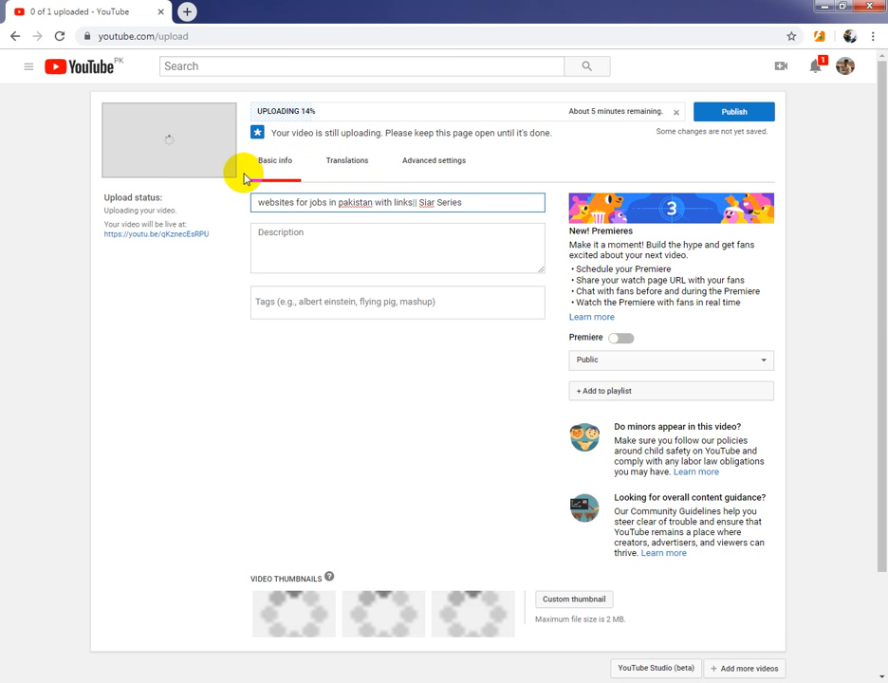
# Step: Enter the heading "Description" in the video description, and cut all the prepared job-website text from the WordPad document
pyautogui.click(314, 247)
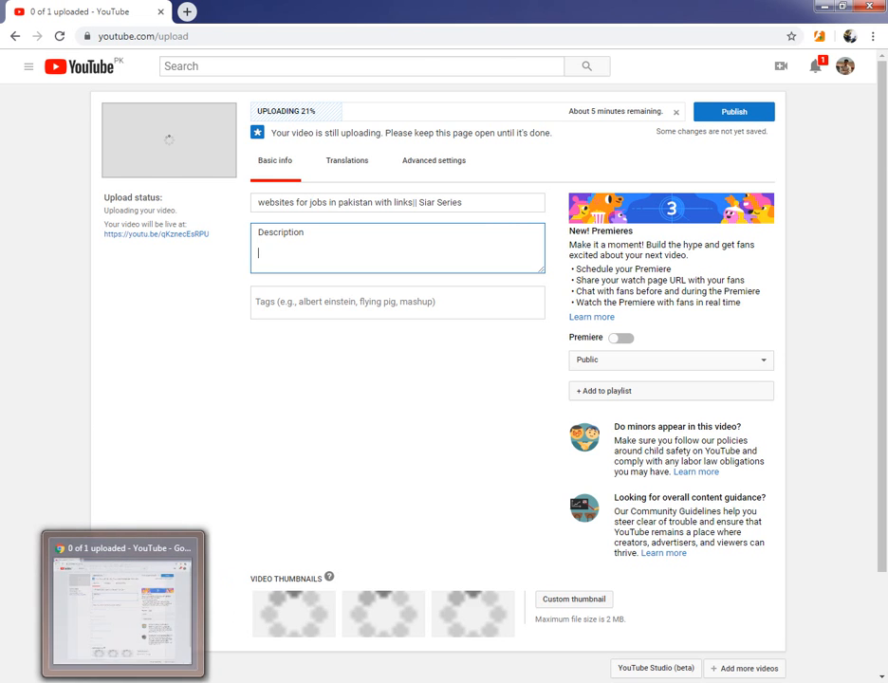
pyautogui.click(143, 681)
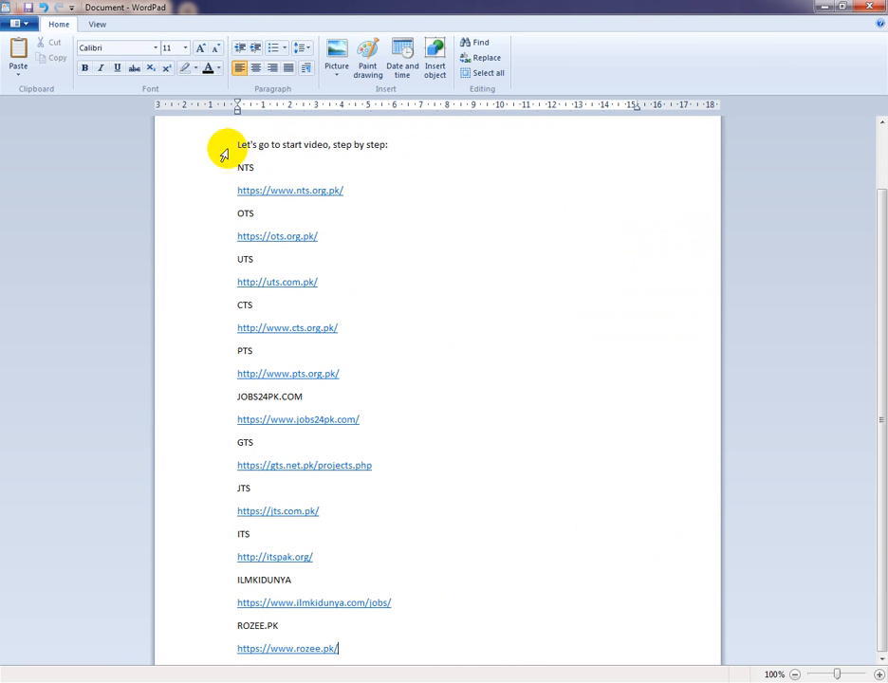
pyautogui.scroll(3, 232, 159)
pyautogui.moveTo(220, 143); pyautogui.dragTo(276, 662)
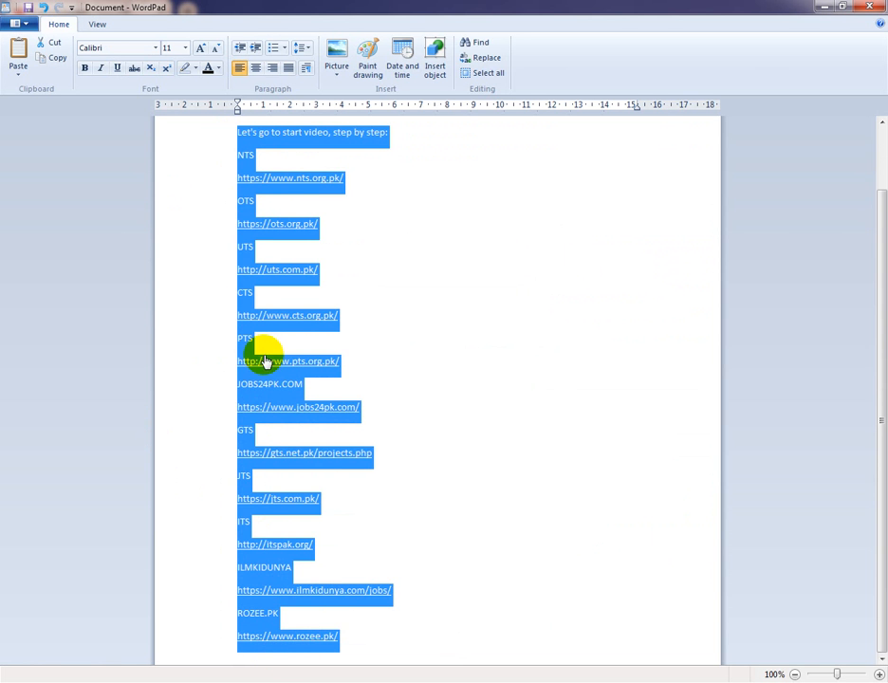
pyautogui.rightClick(254, 222)
pyautogui.click(281, 228)
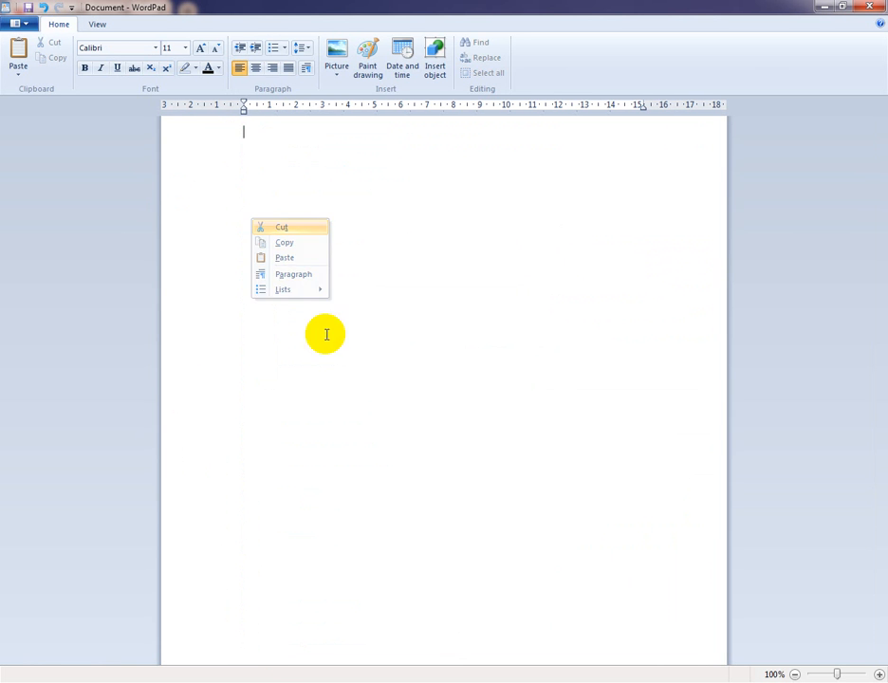
# Step: Close WordPad without saving, paste the cut text beneath the heading in the video description and review it
pyautogui.click(869, 7)
pyautogui.click(472, 349)
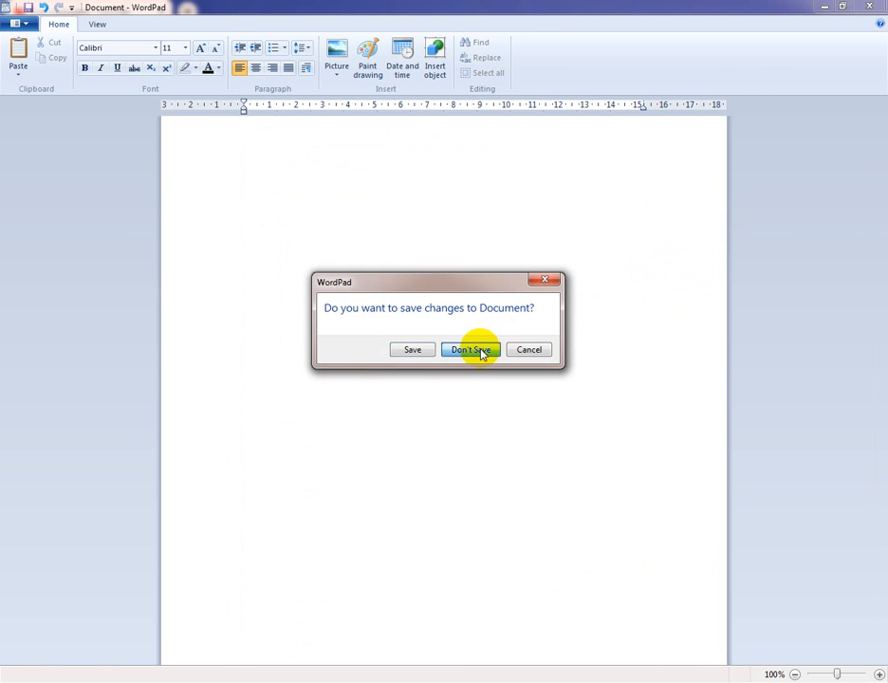
pyautogui.rightClick(289, 260)
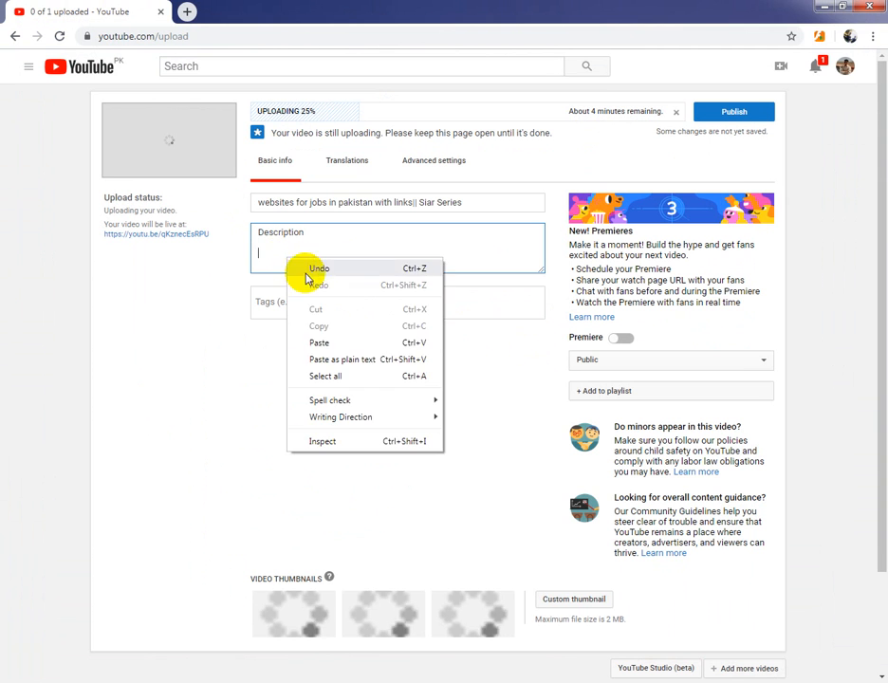
pyautogui.click(327, 344)
pyautogui.scroll(5, 358, 263)
pyautogui.scroll(3, 351, 257)
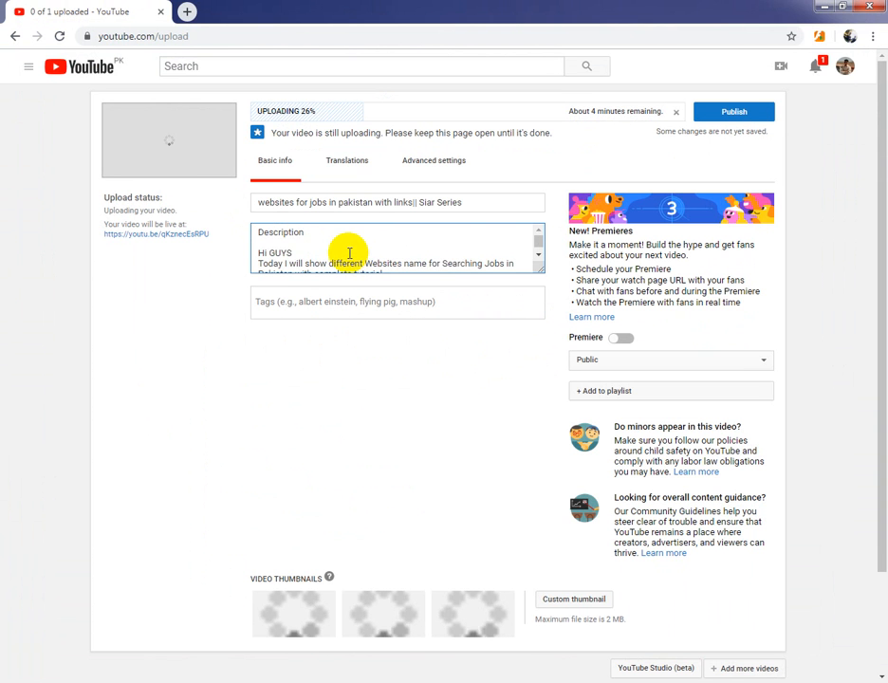
pyautogui.scroll(-5, 337, 244)
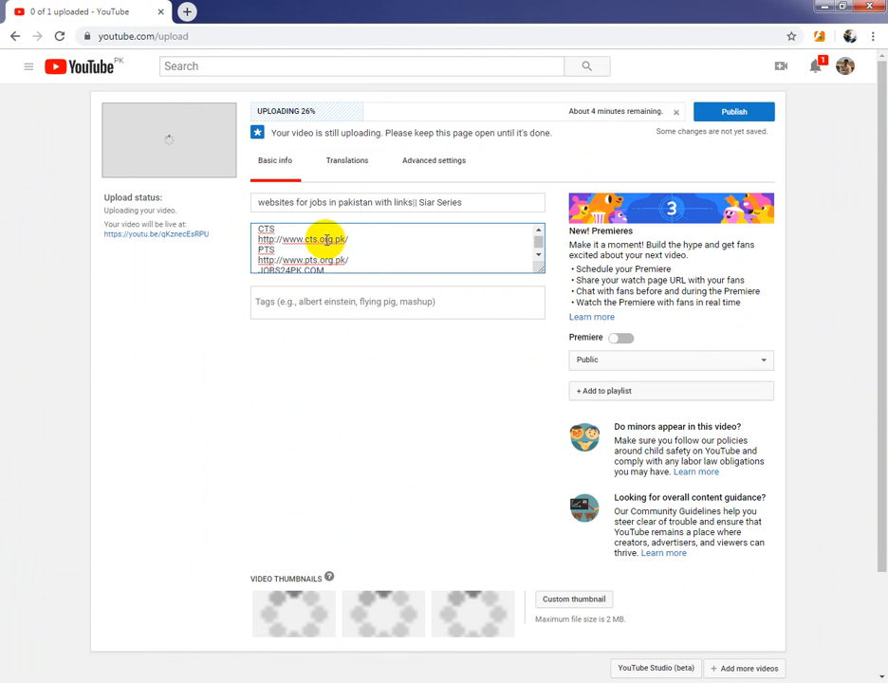
pyautogui.scroll(-3, 330, 264)
pyautogui.scroll(-2, 300, 309)
pyautogui.scroll(2, 301, 294)
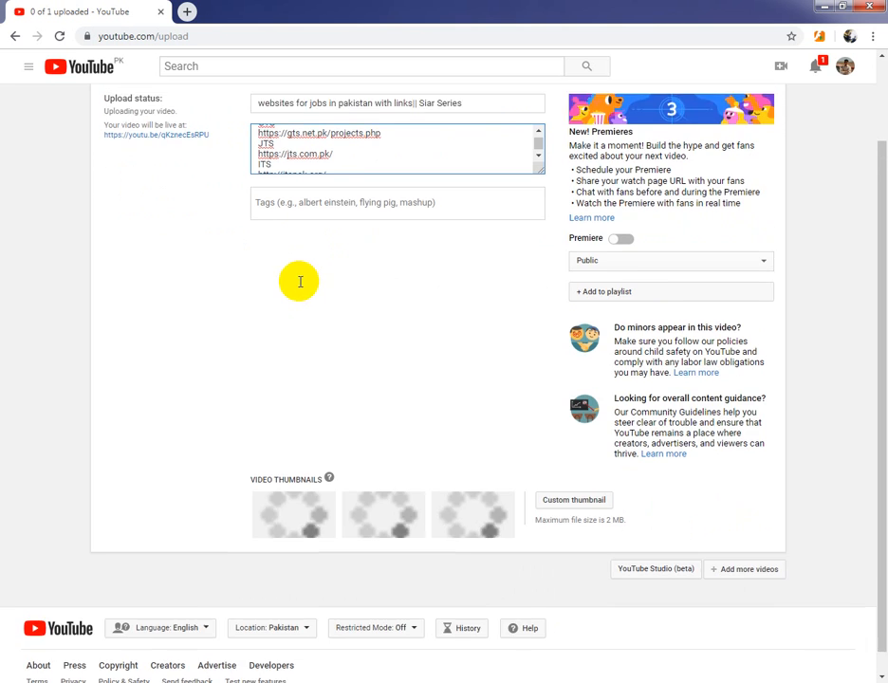
pyautogui.scroll(6, 299, 275)
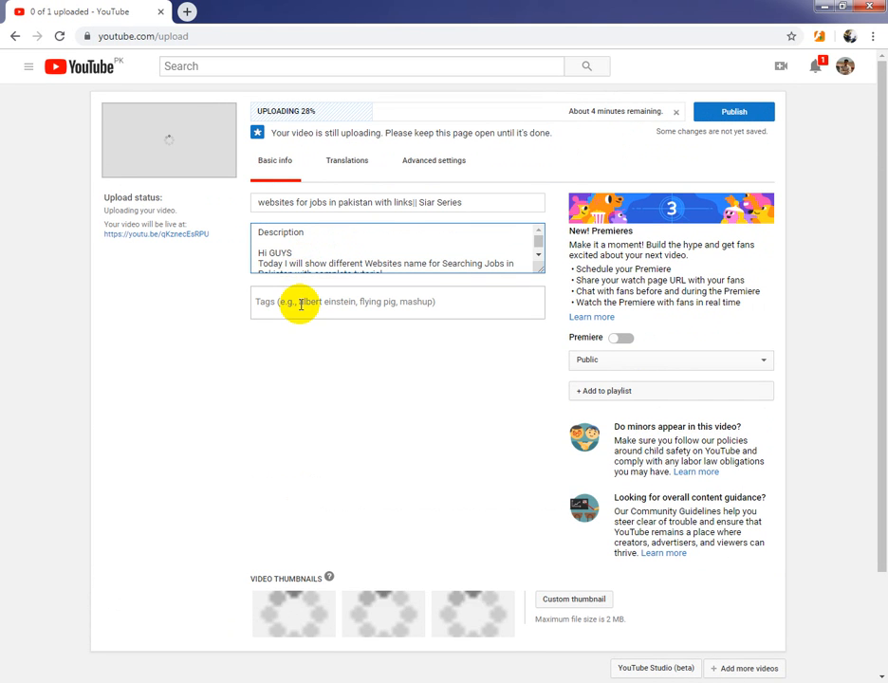
# Step: Add the video tags "JObs", "Pakistan" and "Websites for jobs"
pyautogui.click(300, 301)
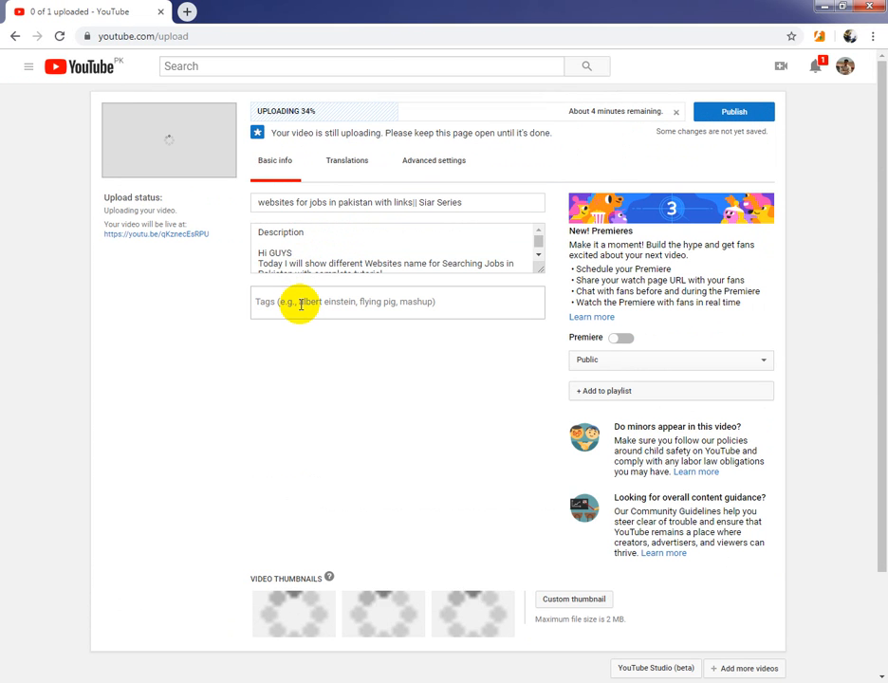
pyautogui.write('JObs')
pyautogui.press('Return')
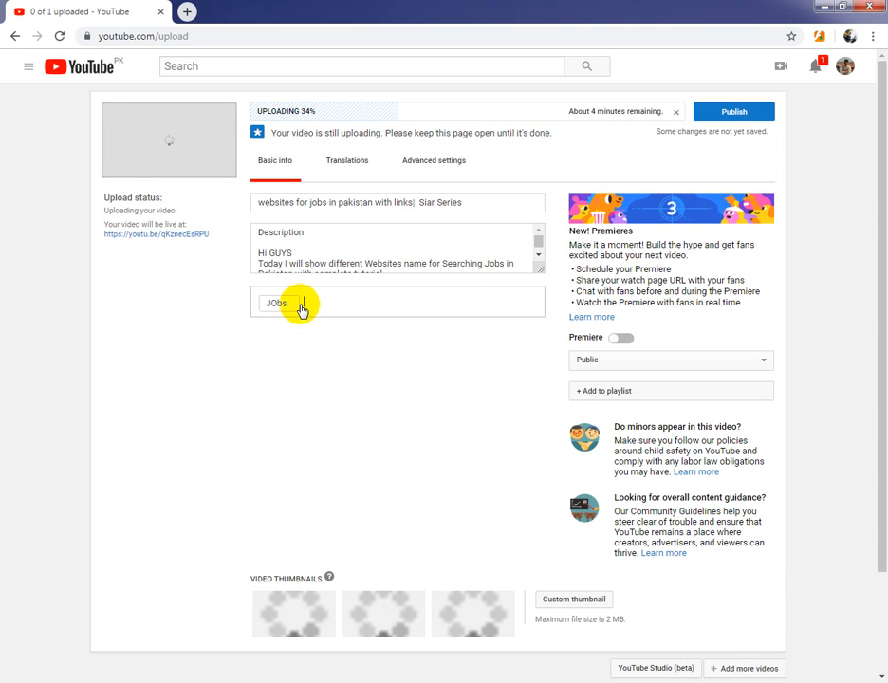
pyautogui.write('Pakistan')
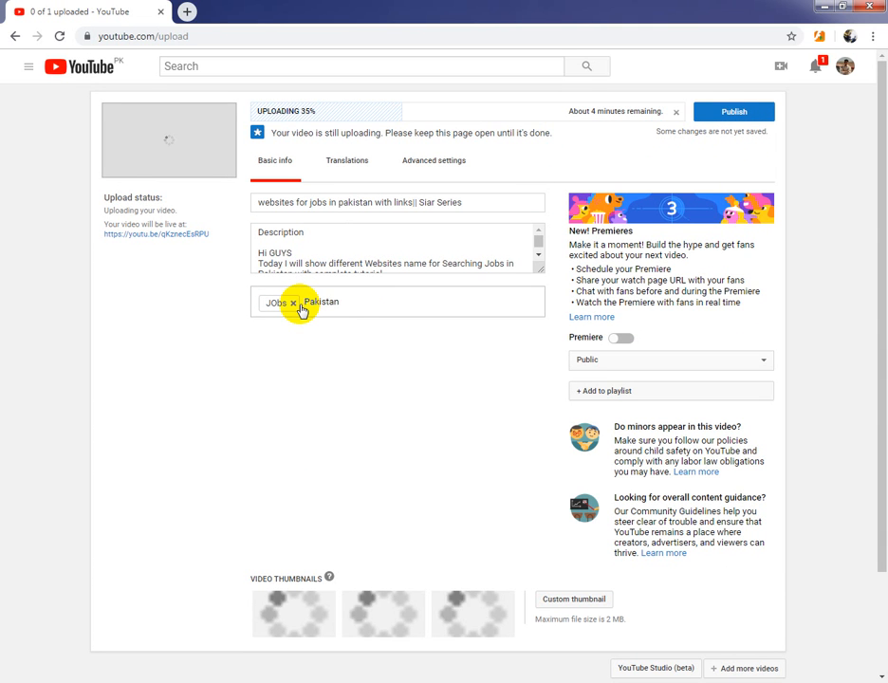
pyautogui.press('Return')
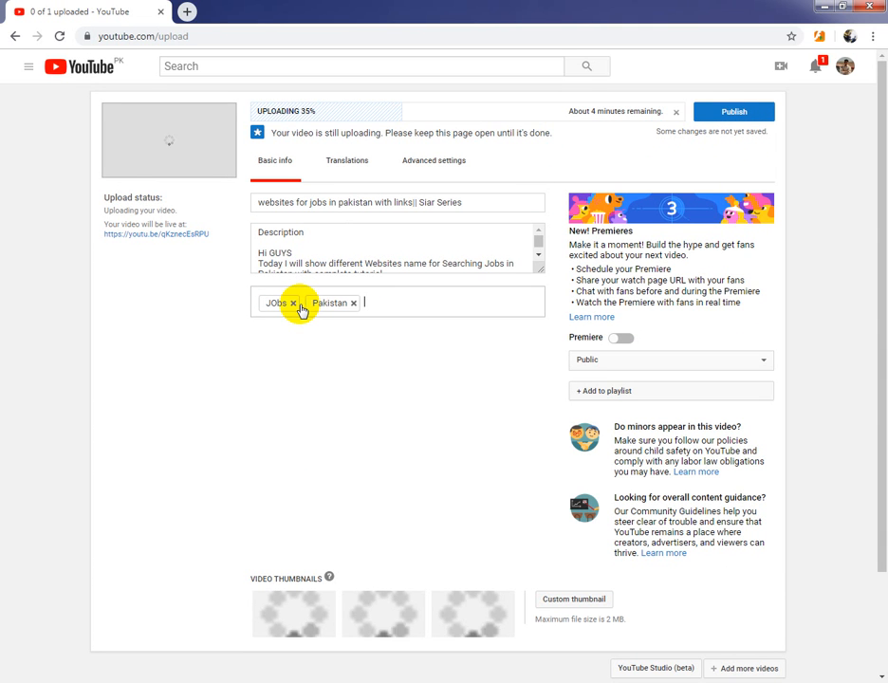
pyautogui.write('We')
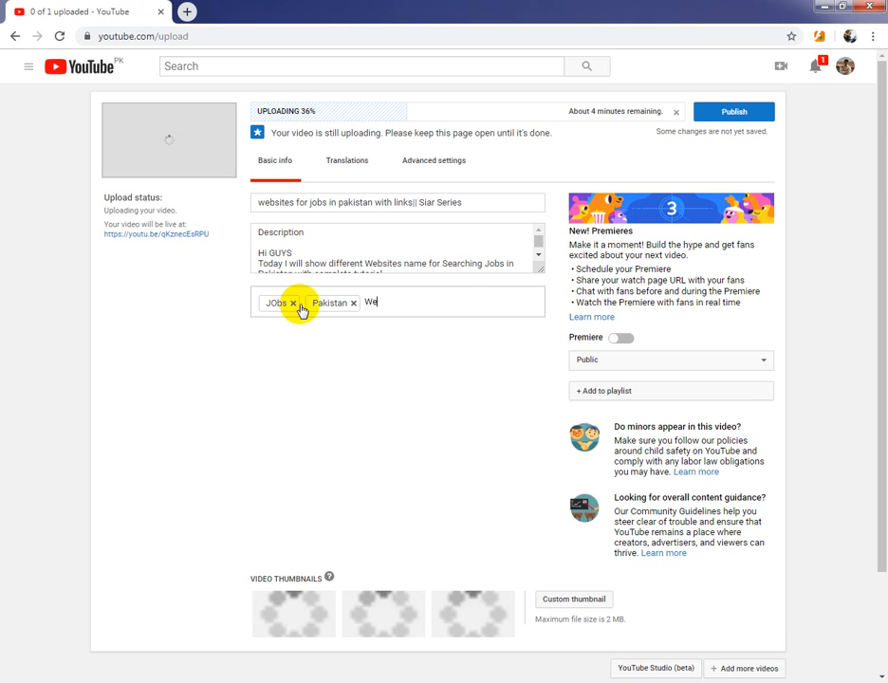
pyautogui.write('bsites f')
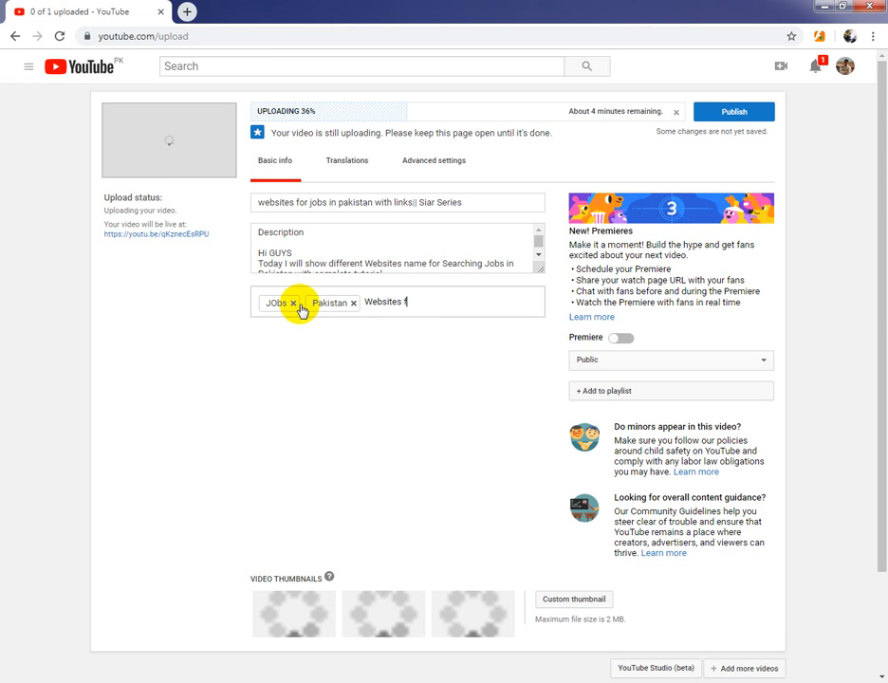
pyautogui.write('or jobs')
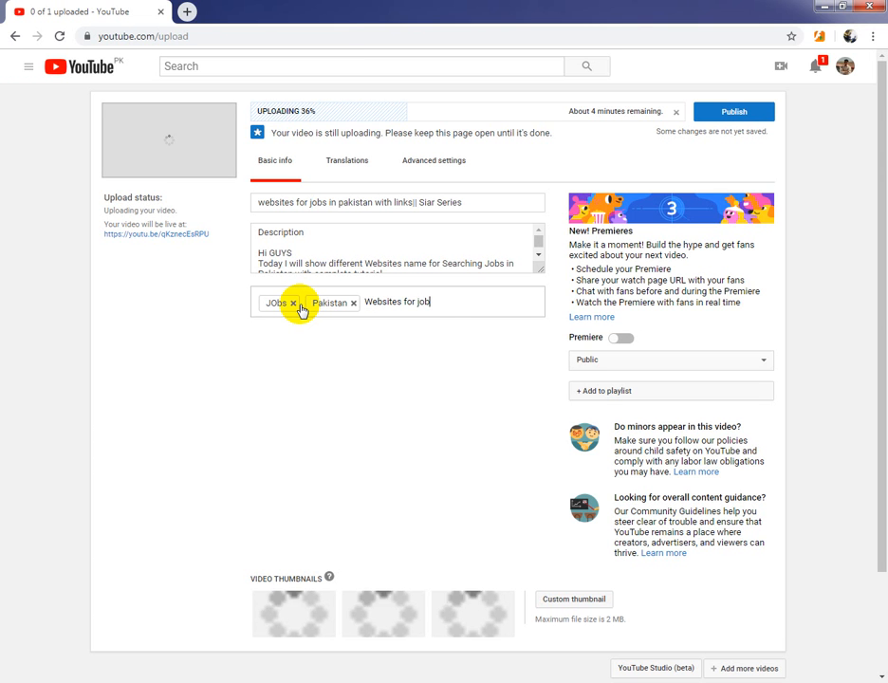
pyautogui.press('Return')
# Step: Add the video tags "websites for jobs in pakistan", "links" and "with links"
pyautogui.write('web')
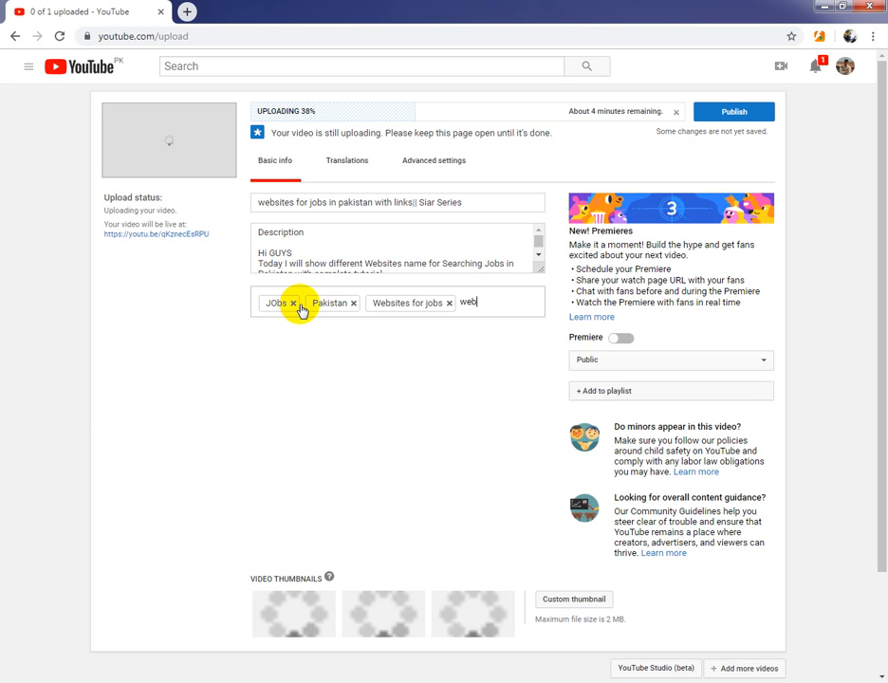
pyautogui.write('sites for')
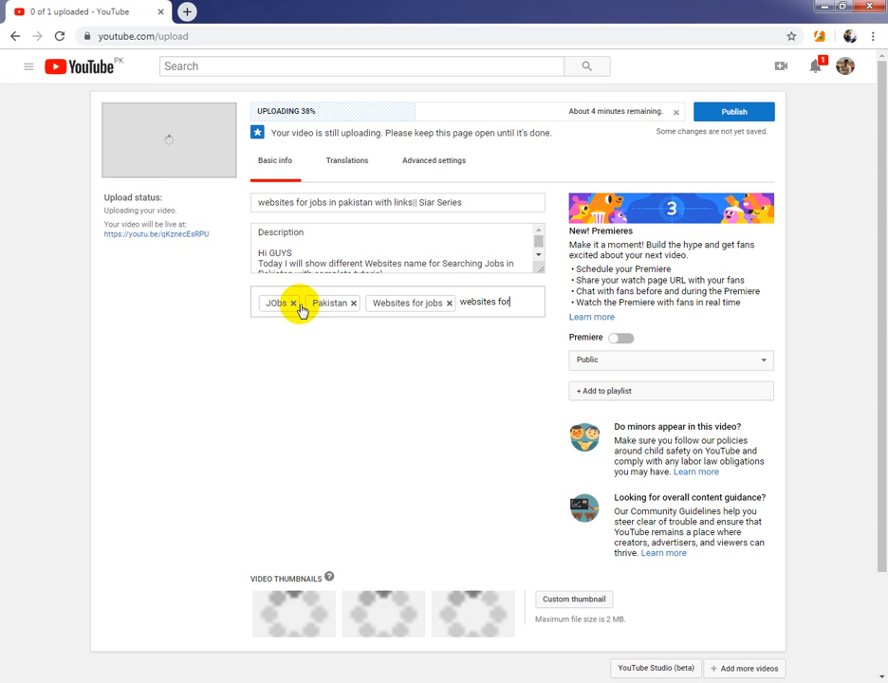
pyautogui.write(' jobs')
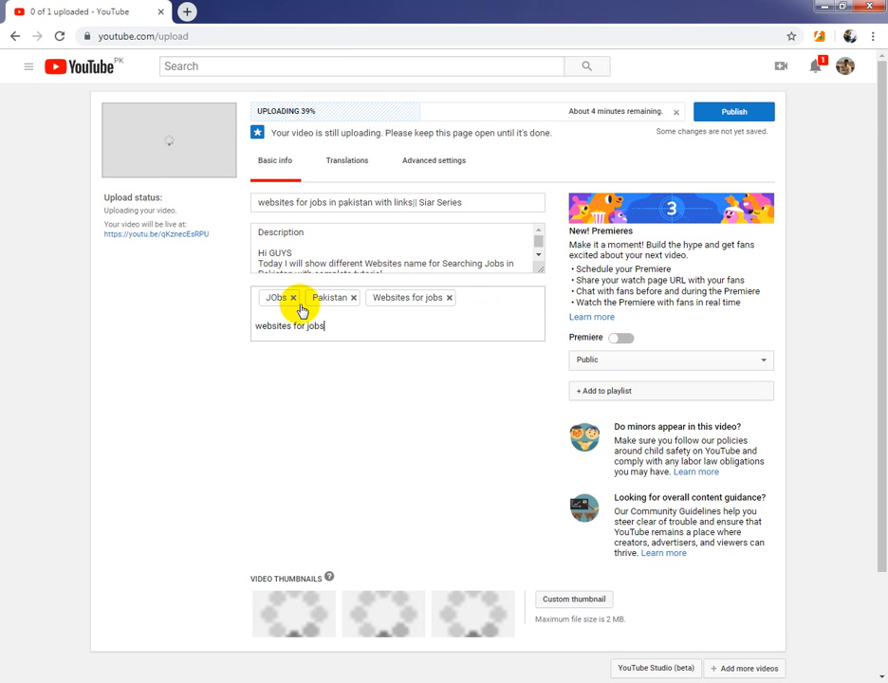
pyautogui.write(' in pakista')
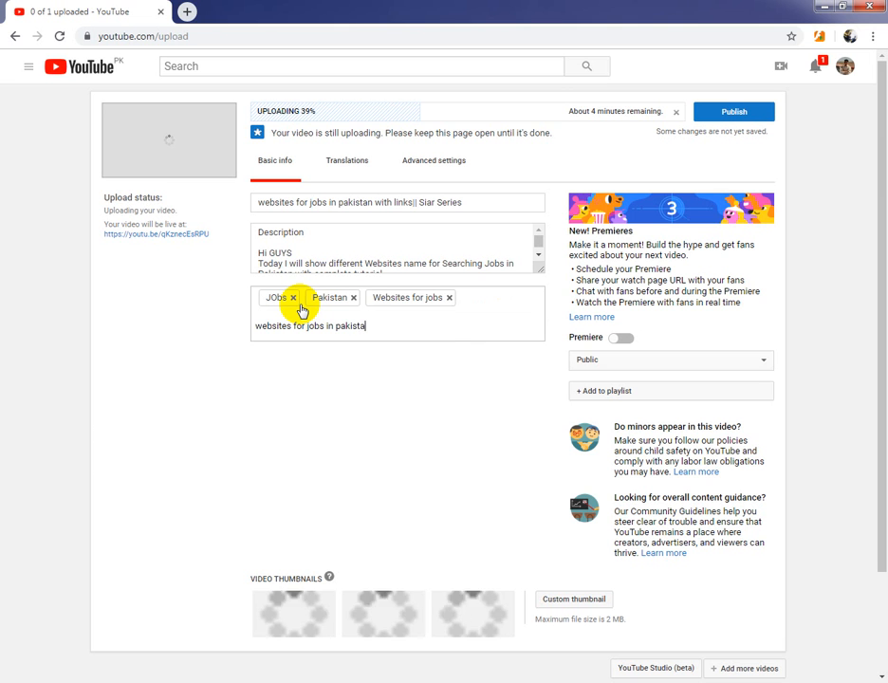
pyautogui.write('n')
pyautogui.press('Return')
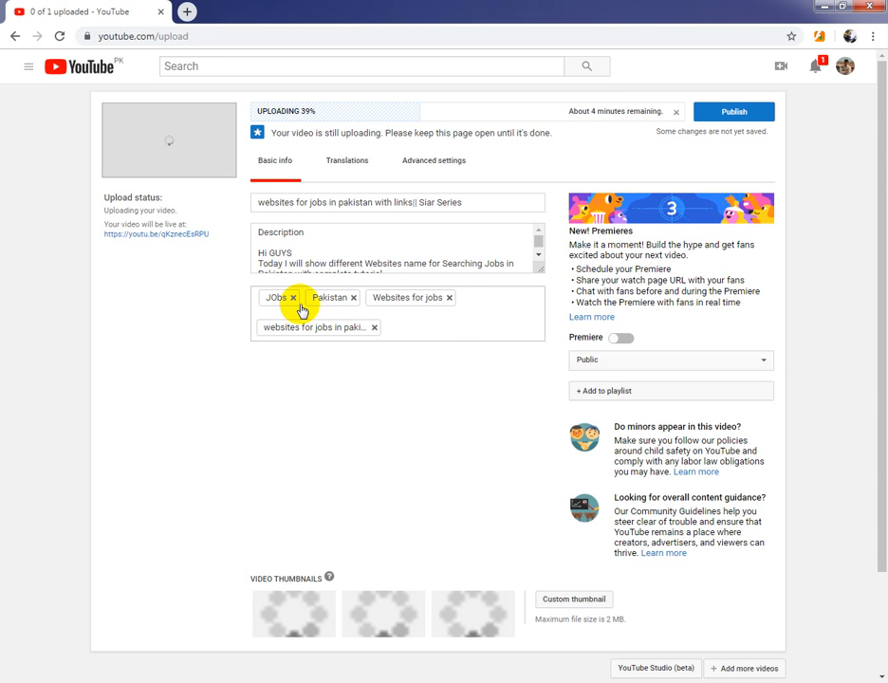
pyautogui.write('links')
pyautogui.press('Return')
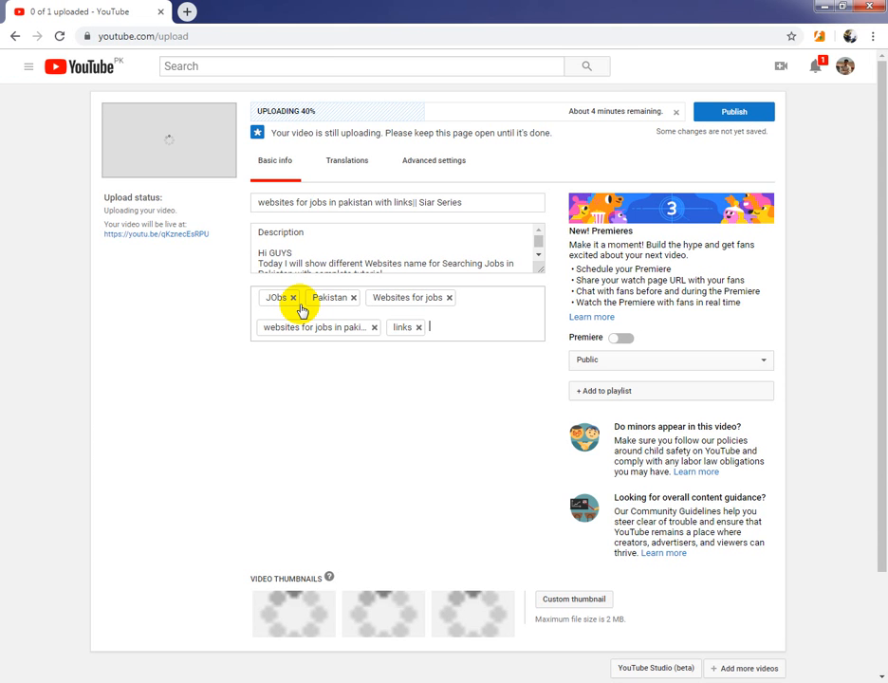
pyautogui.write('with link')
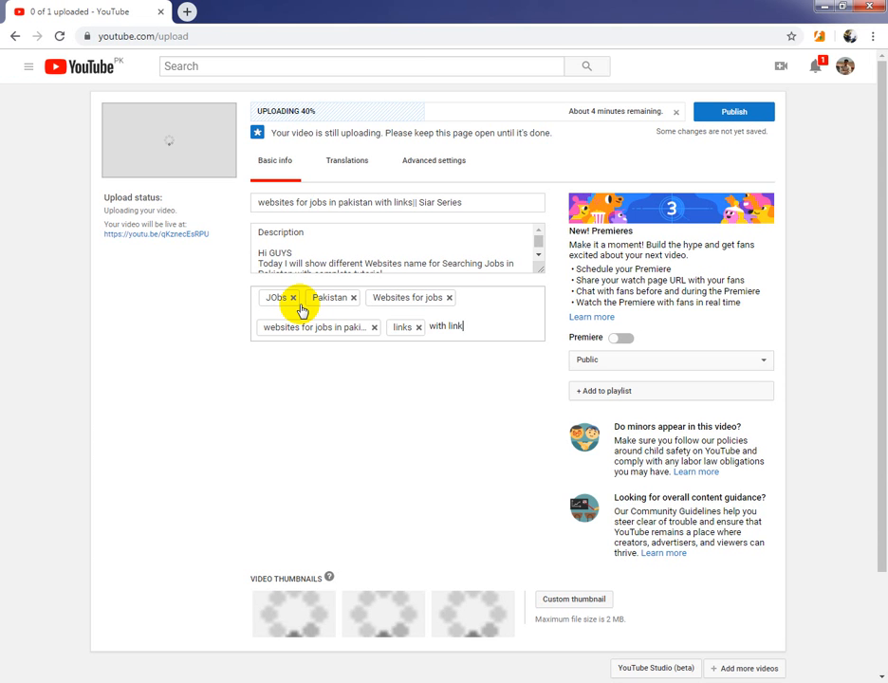
pyautogui.write('s')
pyautogui.press('Return')
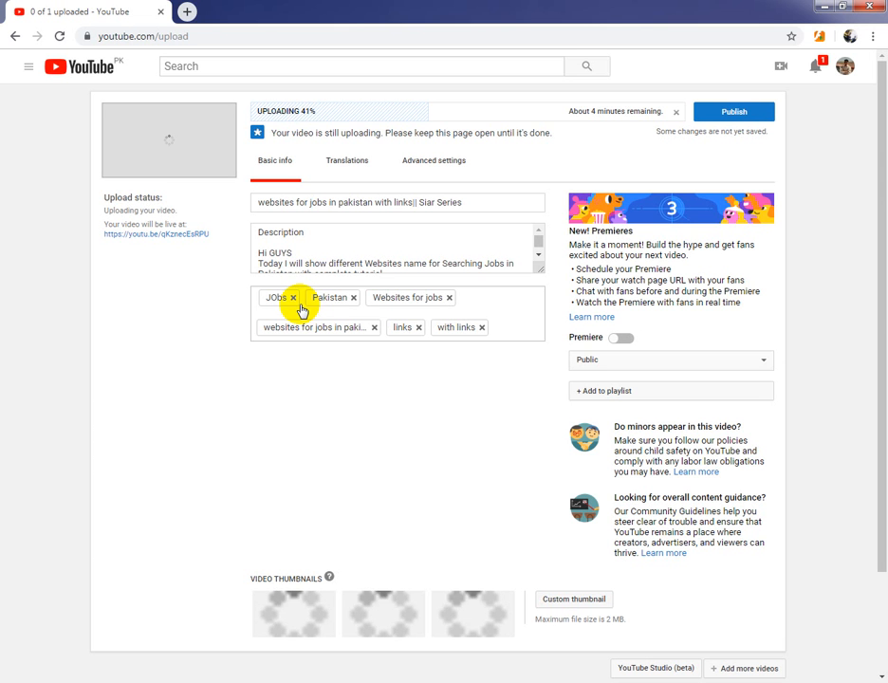
# Step: Add the testing-service names "Nts", "CTS" and "JTS" as separate video tags
pyautogui.write('N')
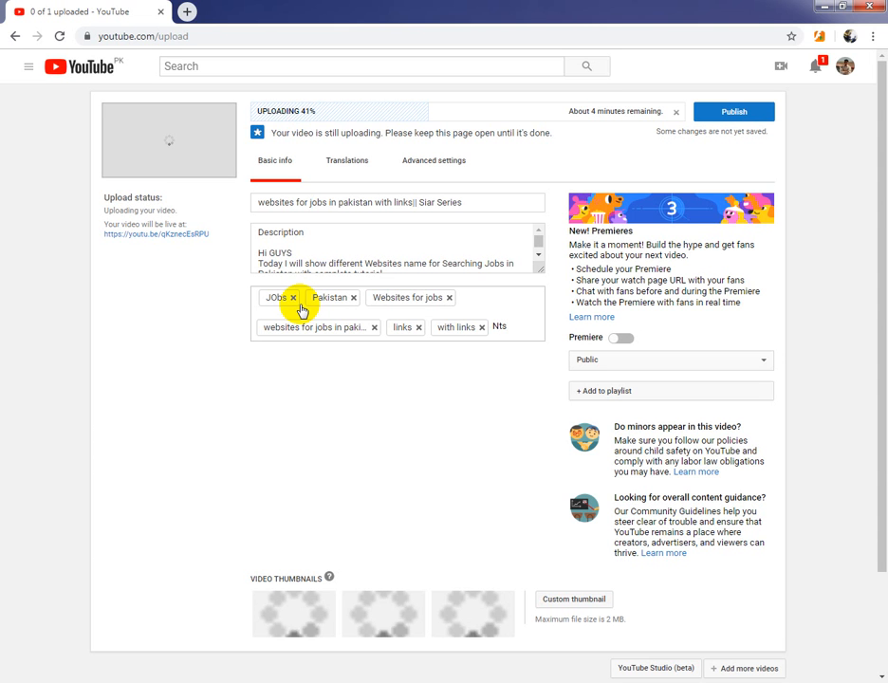
pyautogui.write('ts')
pyautogui.press('Return')
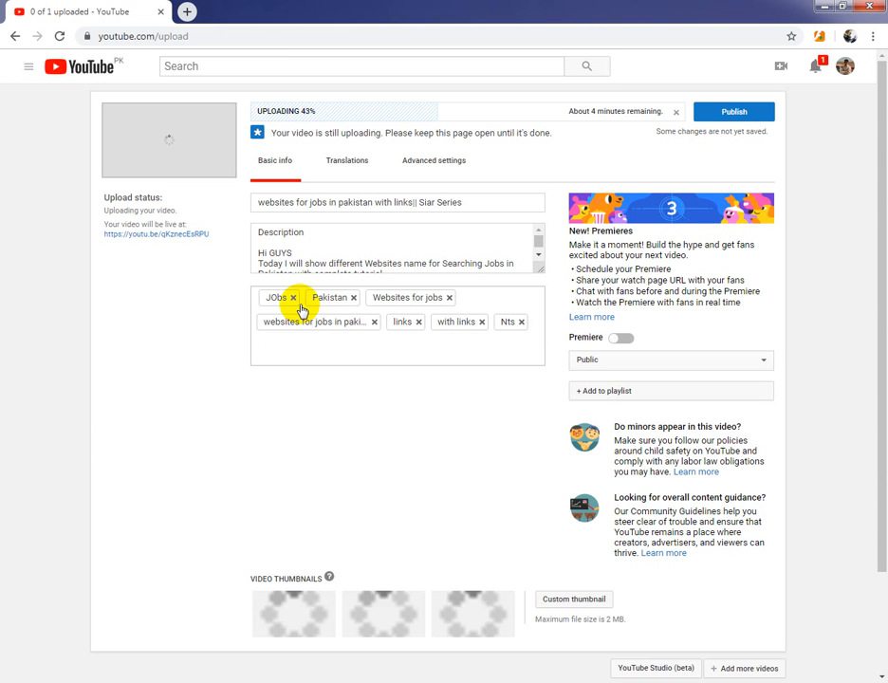
pyautogui.write('CTS')
pyautogui.press('Return')
pyautogui.write('J')
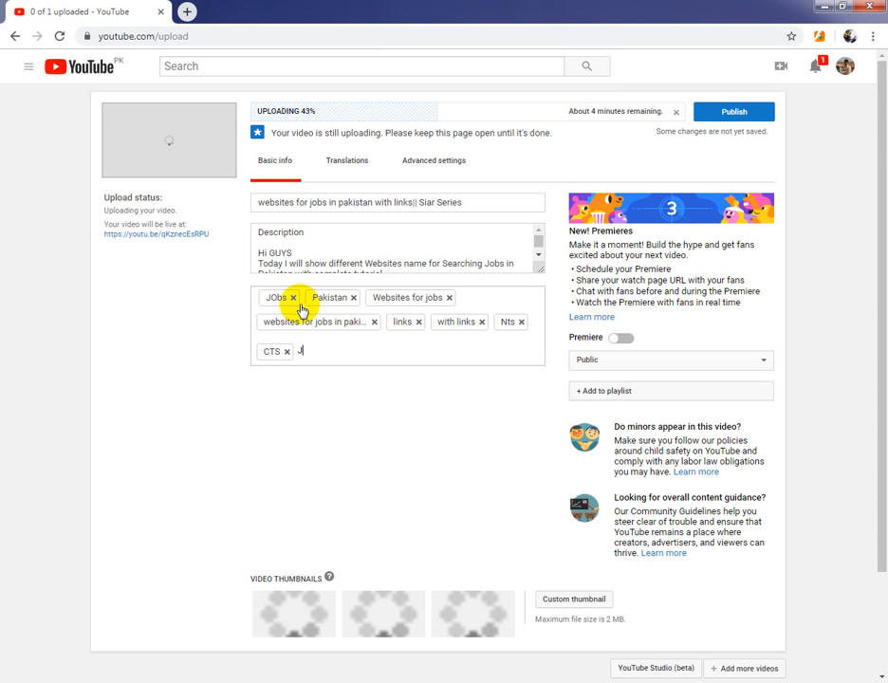
pyautogui.write('TS')
pyautogui.press('Return')
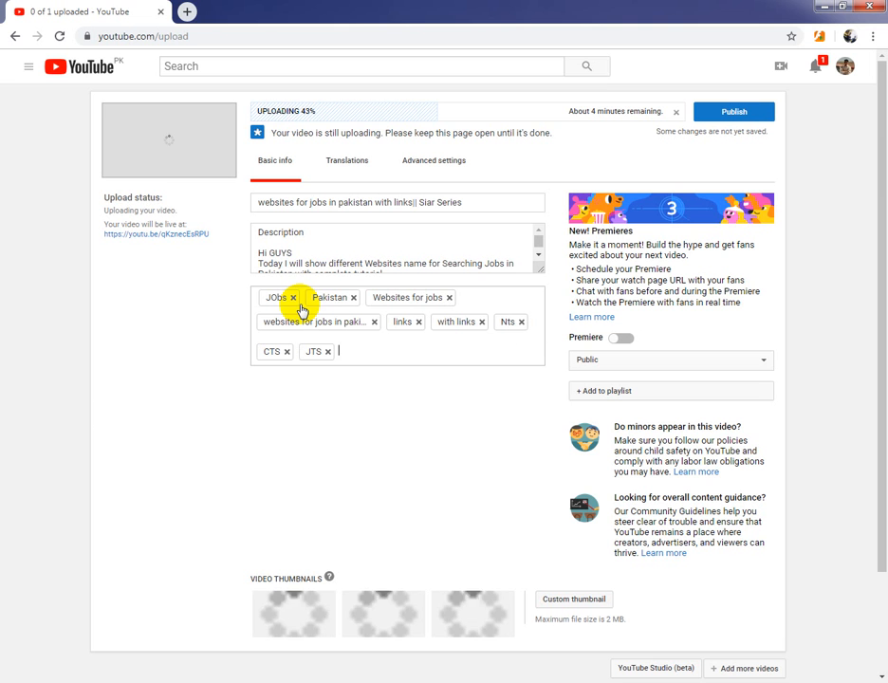
# Step: Add the testing-service names "ITS", "OTS" and "UTS" as separate video tags
pyautogui.write('ITS')
pyautogui.press('Return')
pyautogui.write('O')
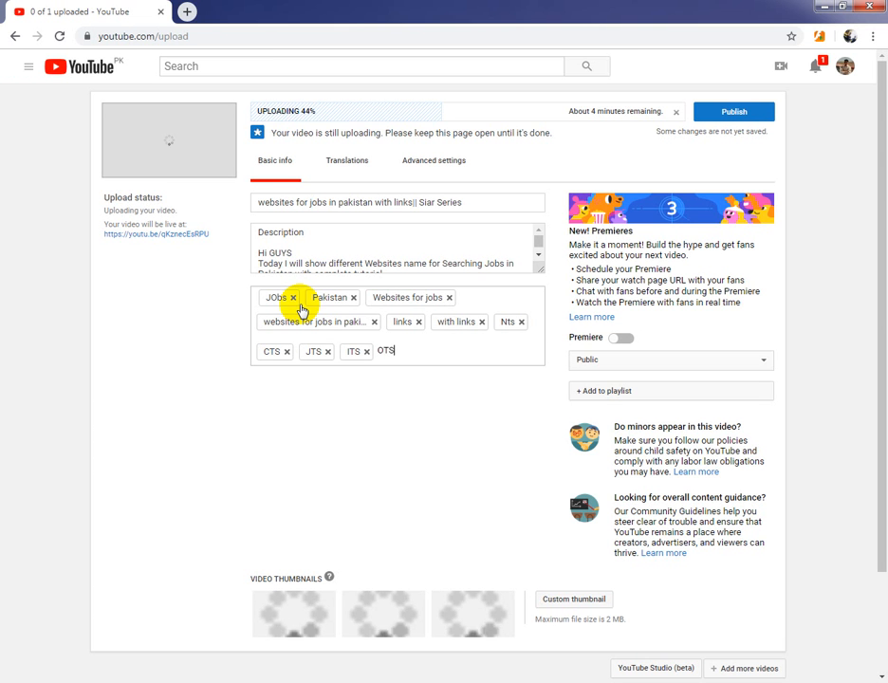
pyautogui.write('TS')
pyautogui.press('Return')
pyautogui.write('UTS')
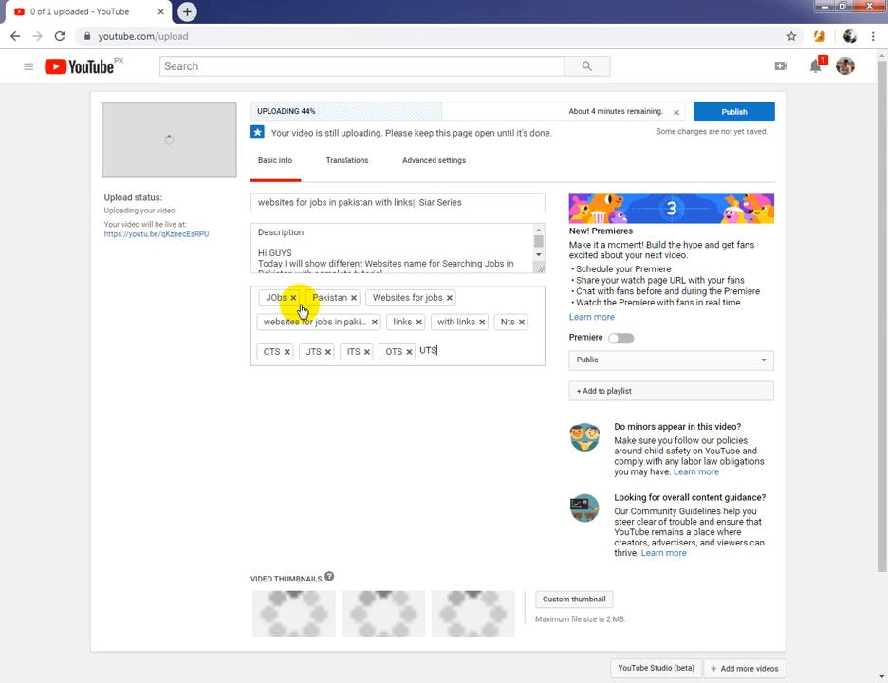
pyautogui.press('Return')
# Step: Add the video tags "PAKISTANJOBS24PK.COM" and "PAKISTAN JOBS"
pyautogui.write('PAKIS')
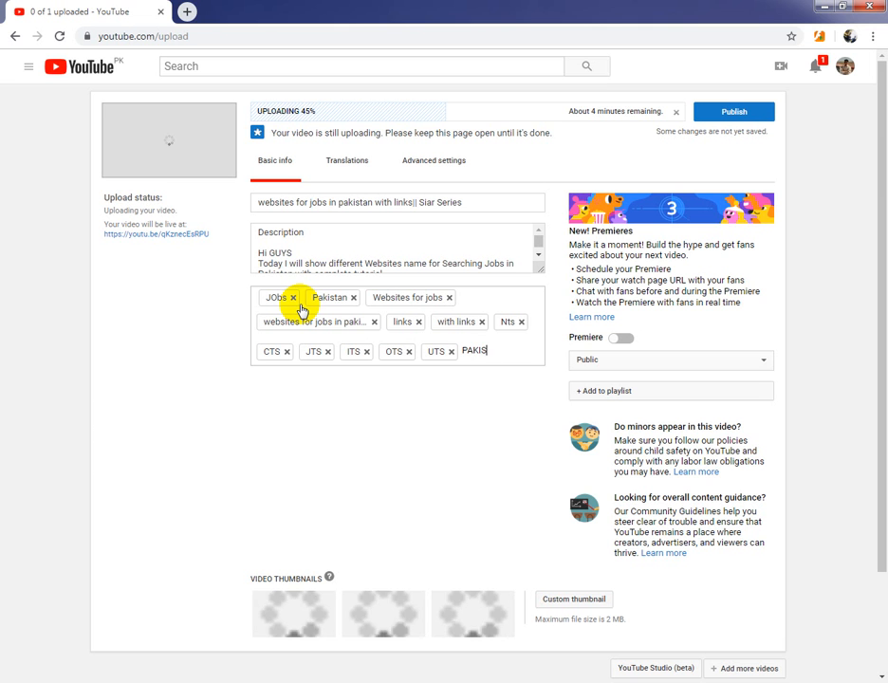
pyautogui.write('TANJ')
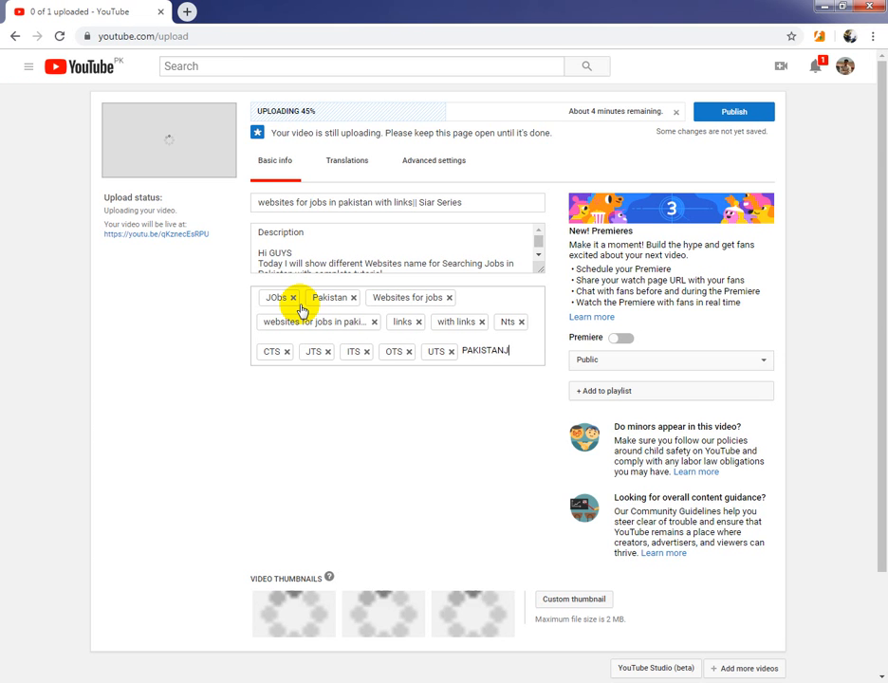
pyautogui.write('OBS')
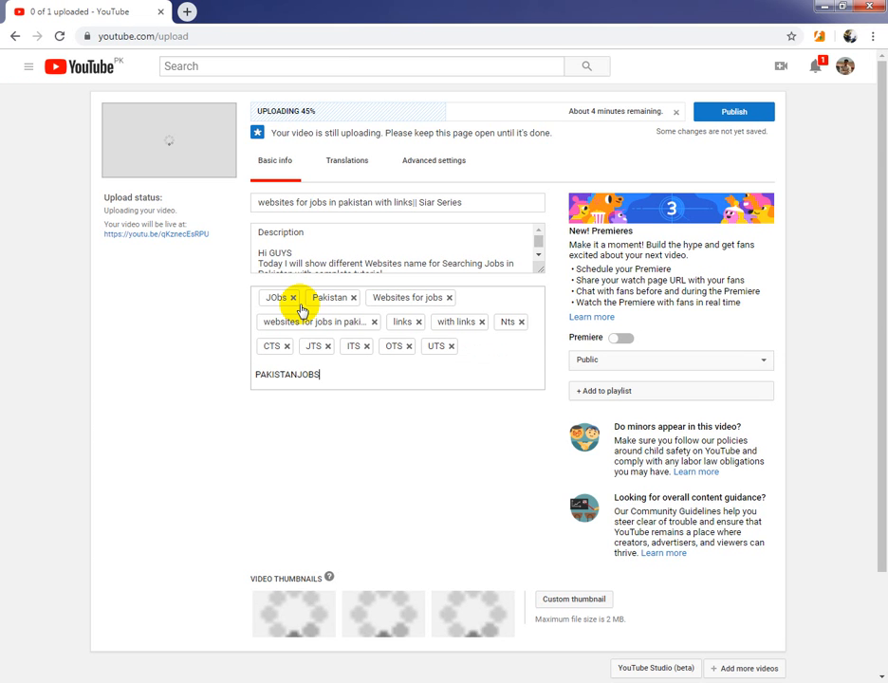
pyautogui.write('24')
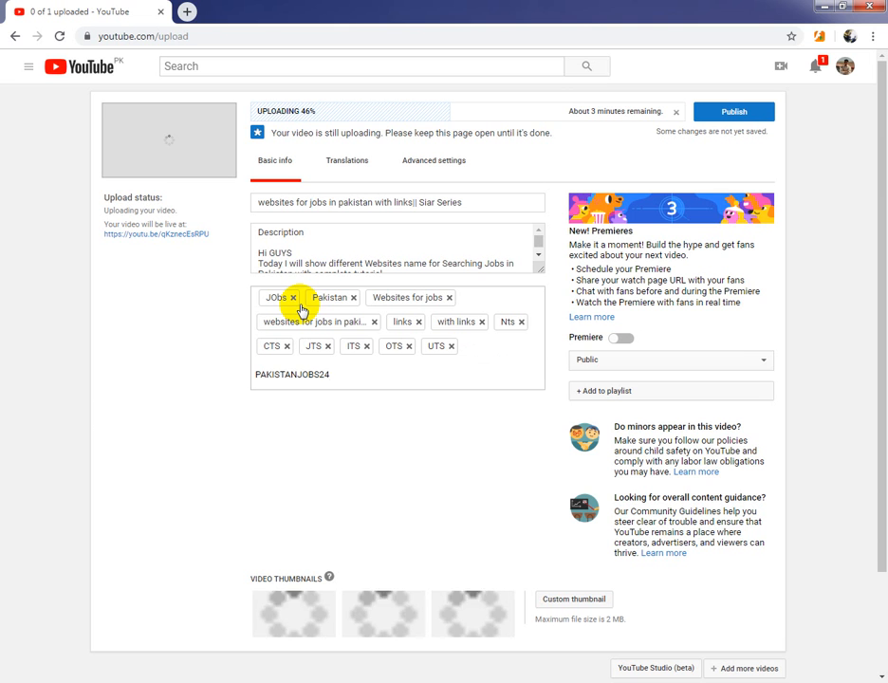
pyautogui.write('PK.COM')
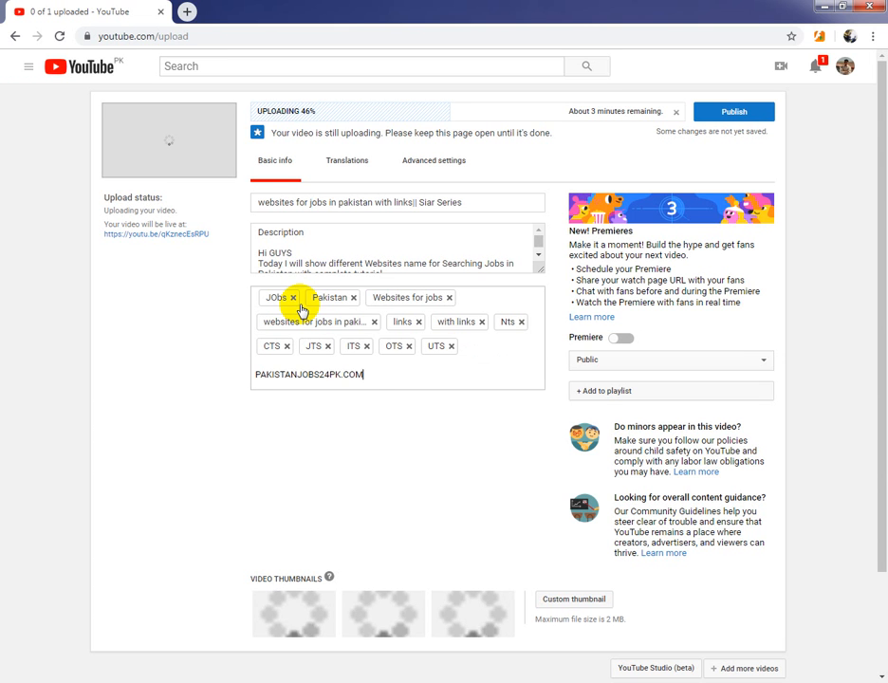
pyautogui.press('Return')
pyautogui.write('PAKISTAN JO')
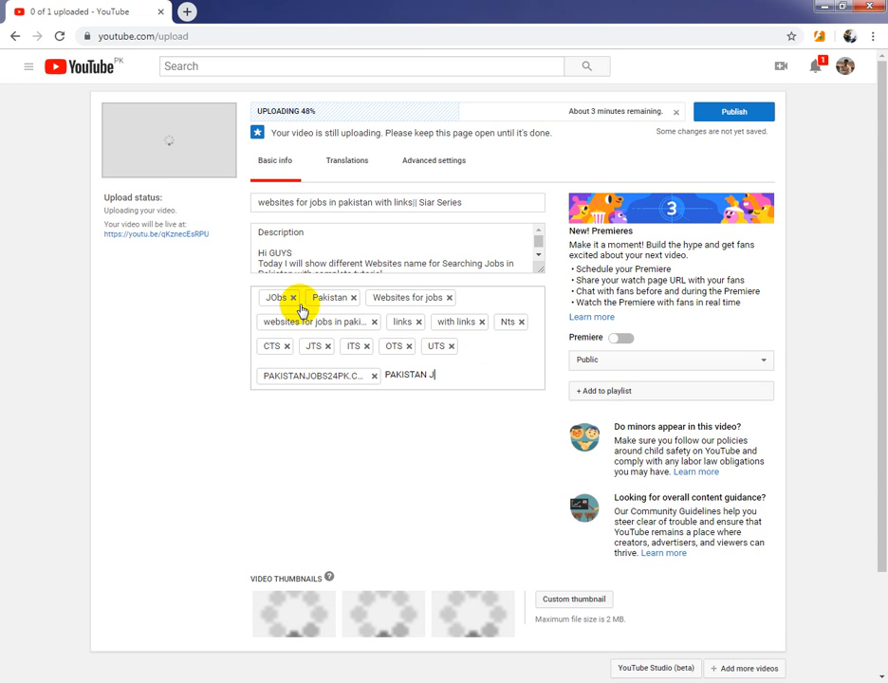
pyautogui.write('BS')
pyautogui.press('Return')
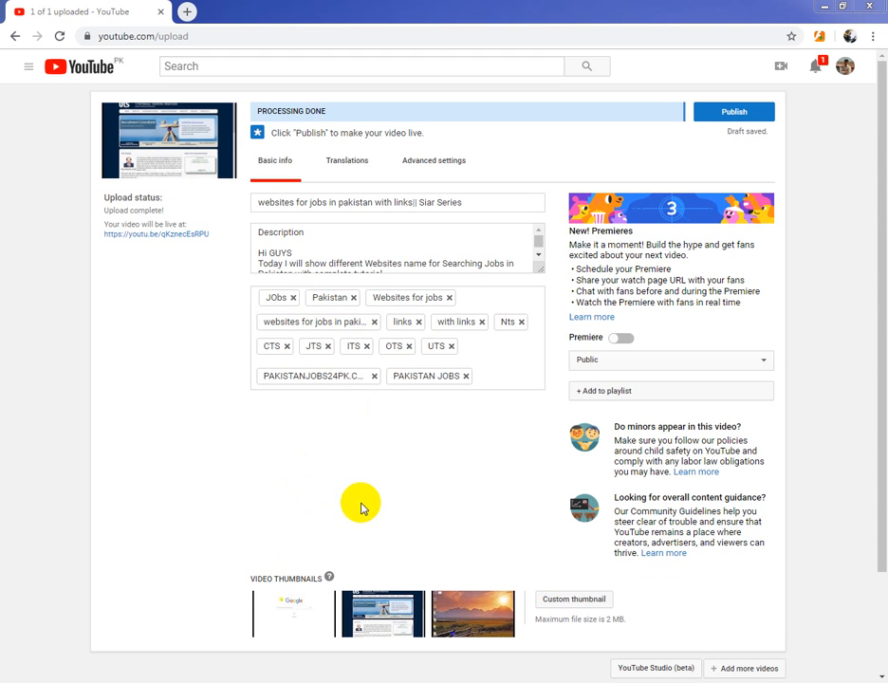
# Step: Upload the PNG file "images" from the Desktop as the video's custom thumbnail
pyautogui.click(571, 608)
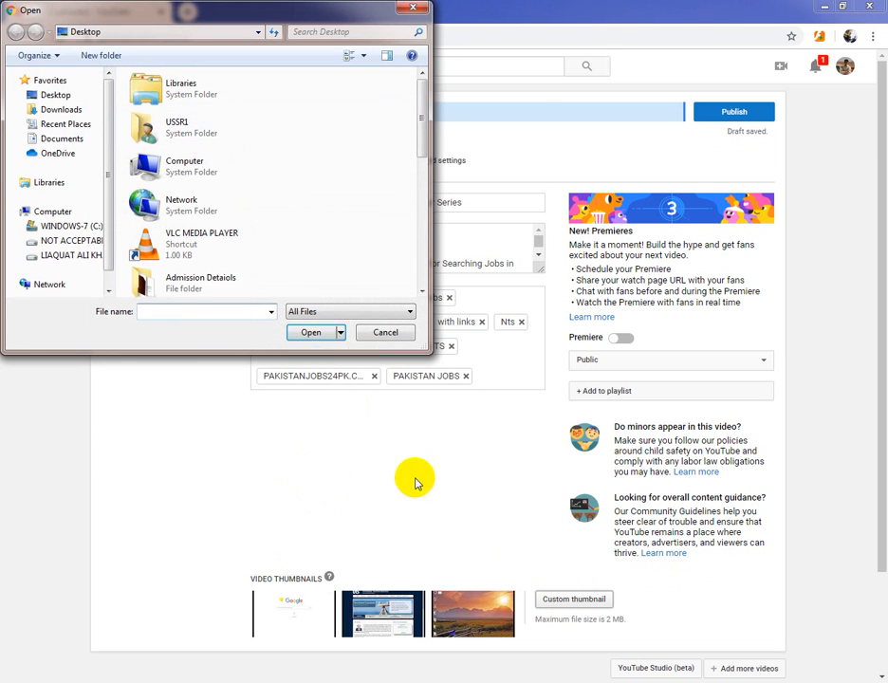
pyautogui.moveTo(419, 140); pyautogui.dragTo(441, 267)
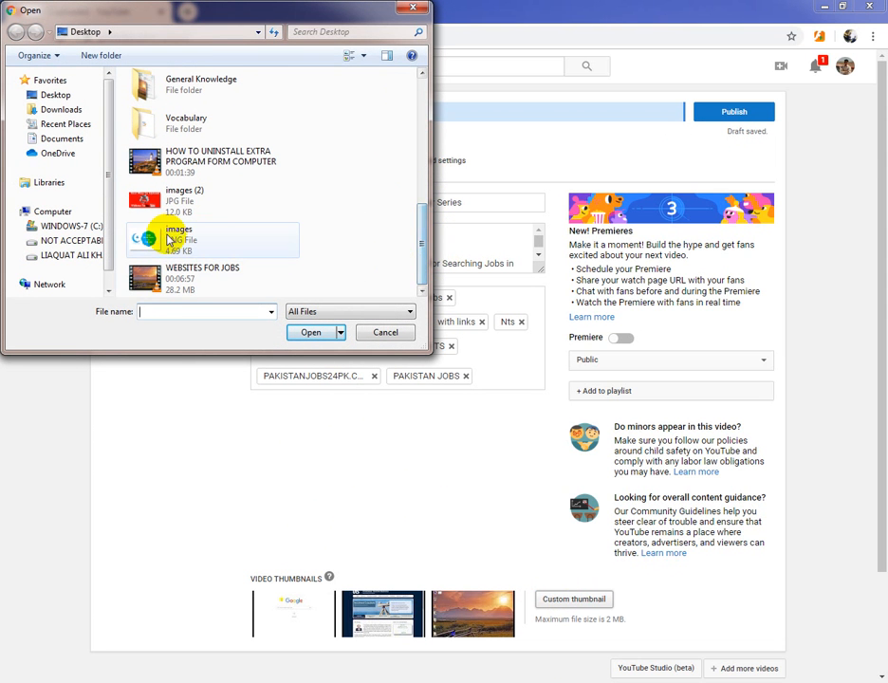
pyautogui.click(138, 239)
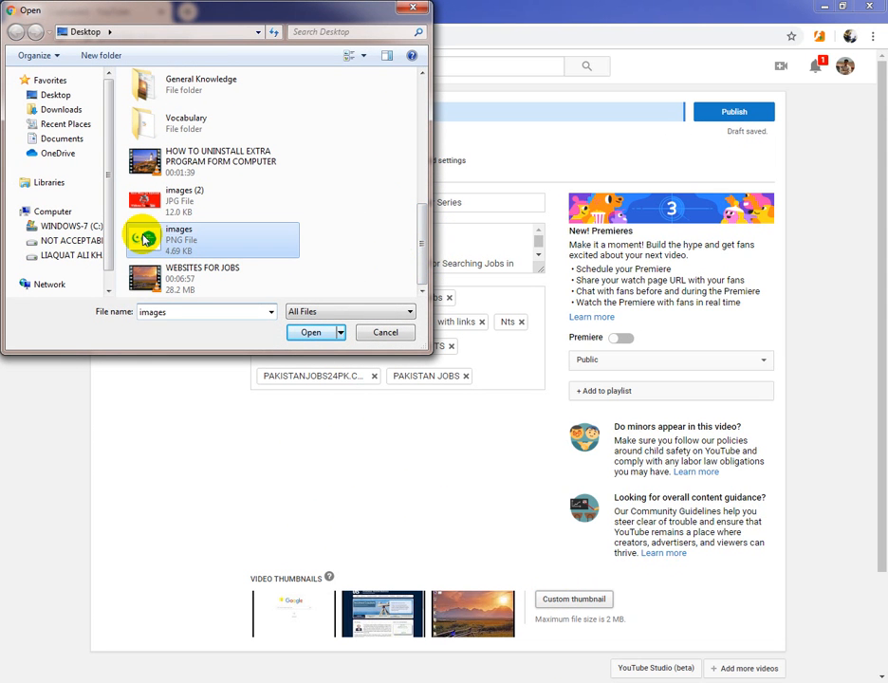
pyautogui.click(305, 332)
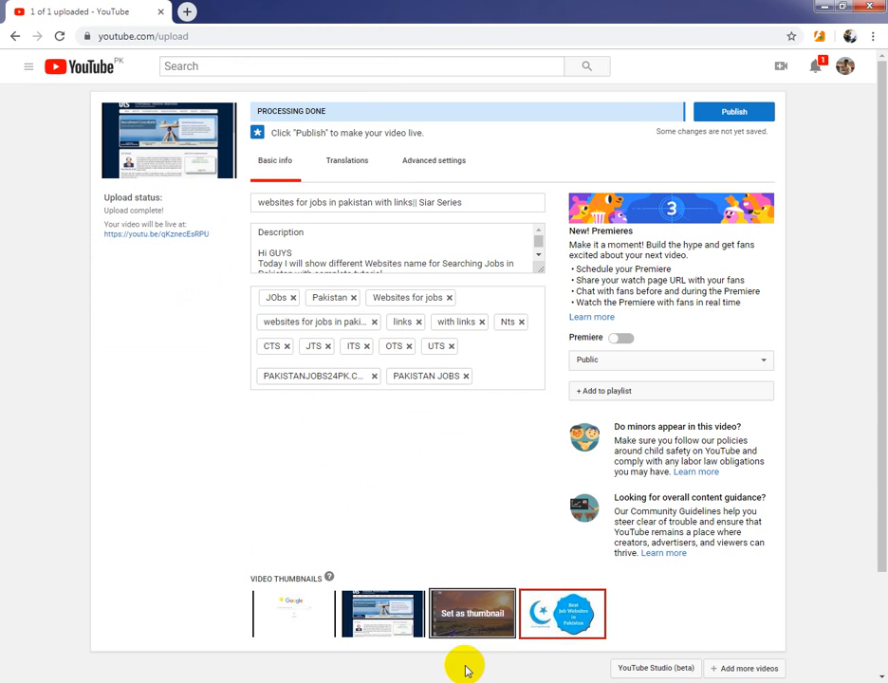
# Step: Review the original title and the description's website links in the video's translation settings
pyautogui.click(347, 171)
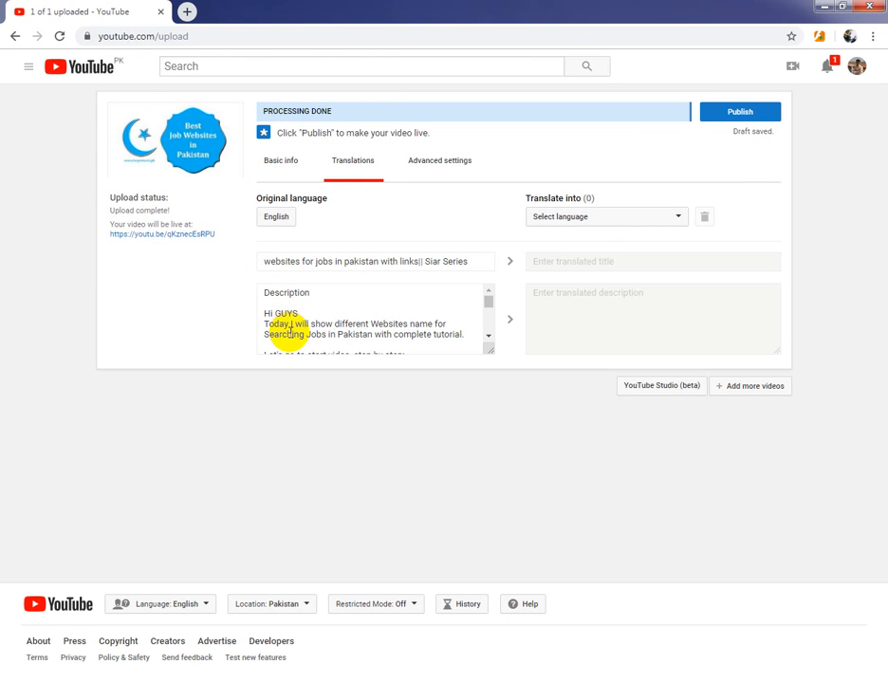
pyautogui.scroll(-2, 290, 332)
pyautogui.scroll(-3, 290, 331)
pyautogui.scroll(6, 290, 330)
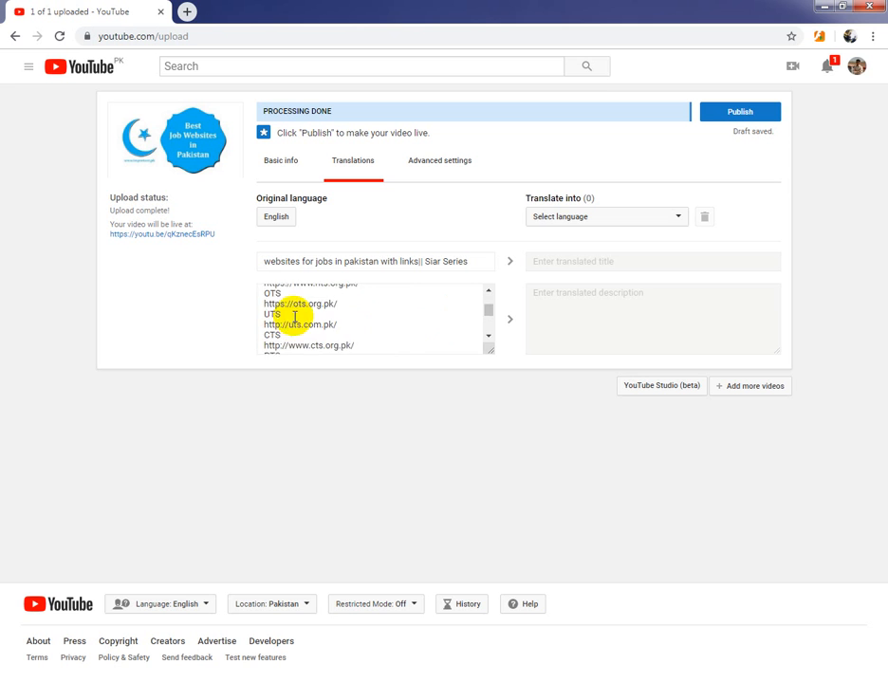
# Step: Choose People & Blogs as the video category in the advanced settings
pyautogui.click(438, 163)
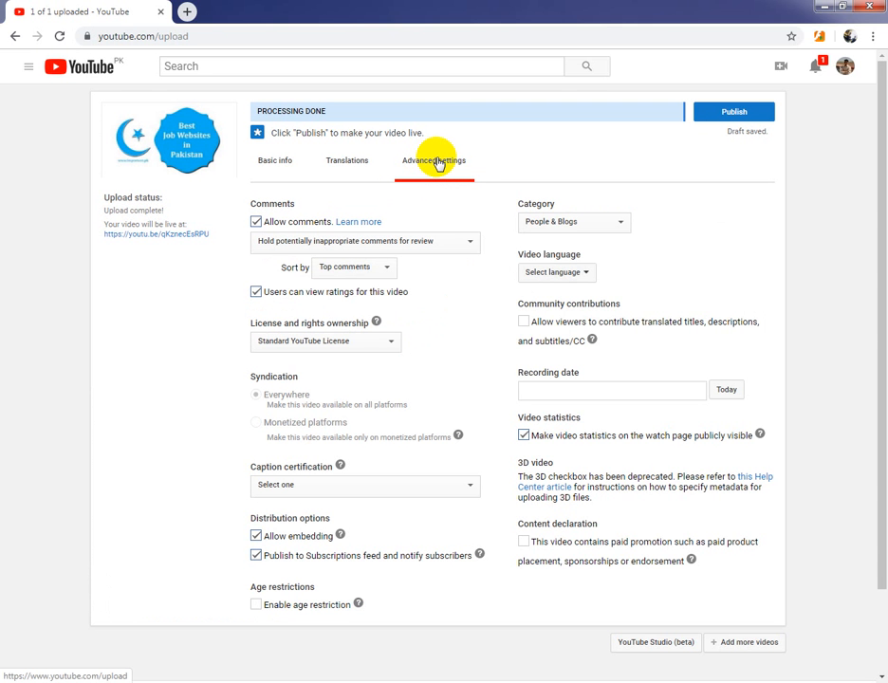
pyautogui.click(562, 223)
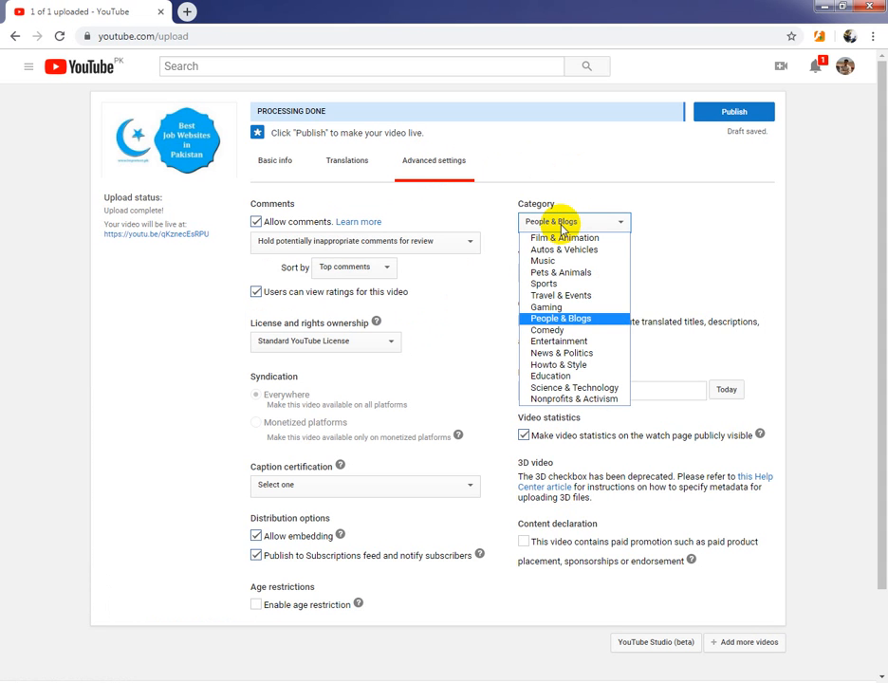
pyautogui.click(565, 320)
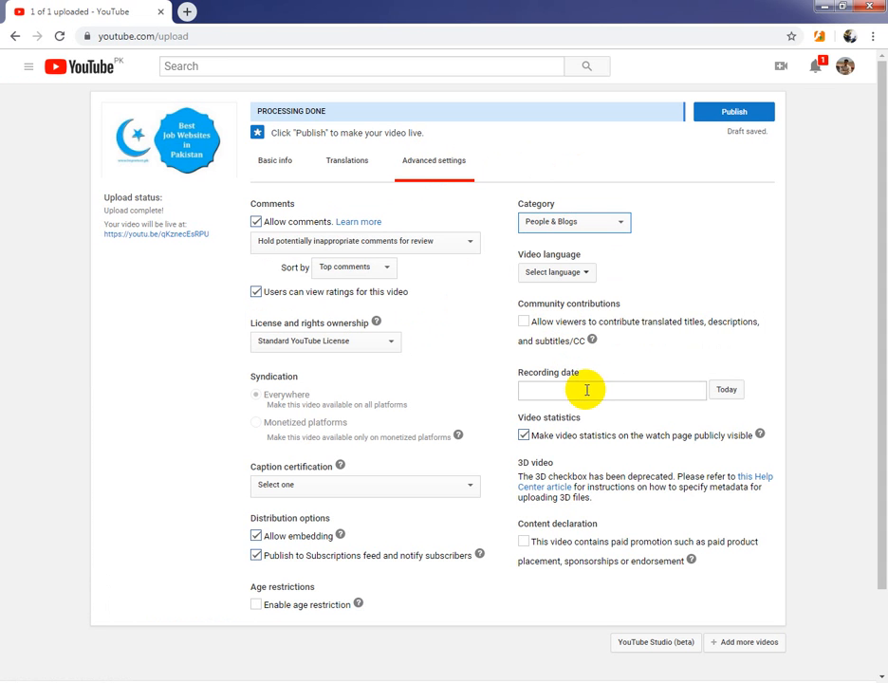
# Step: Set the recording date to September 16, 2019, and publish the video
pyautogui.click(589, 389)
pyautogui.click(547, 469)
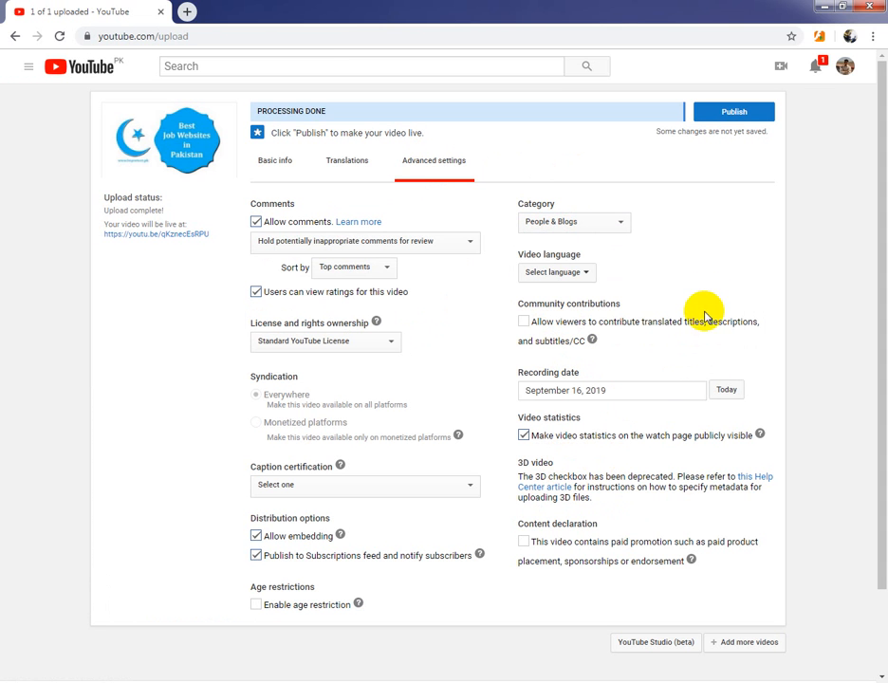
pyautogui.click(729, 114)
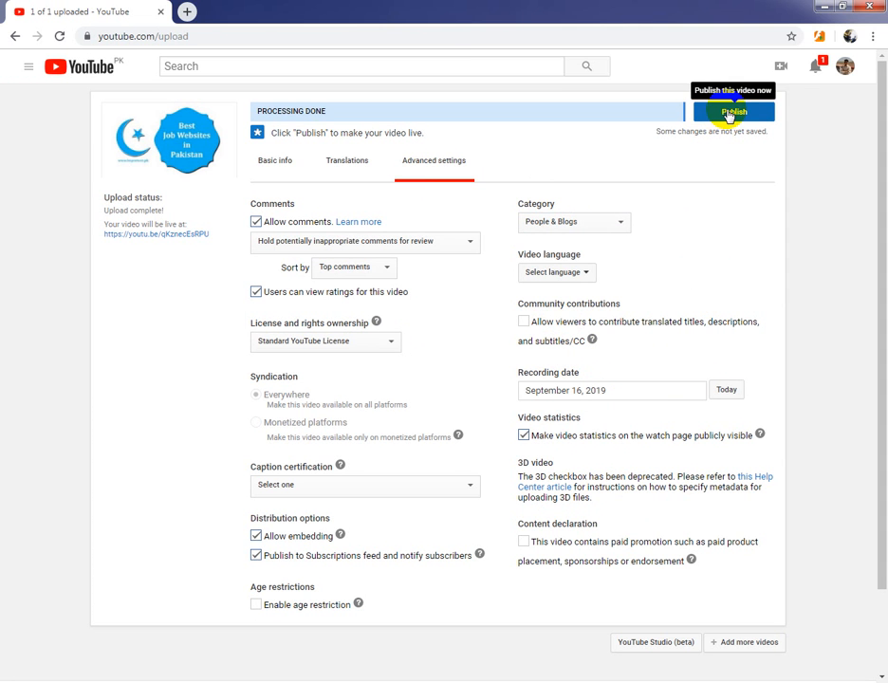